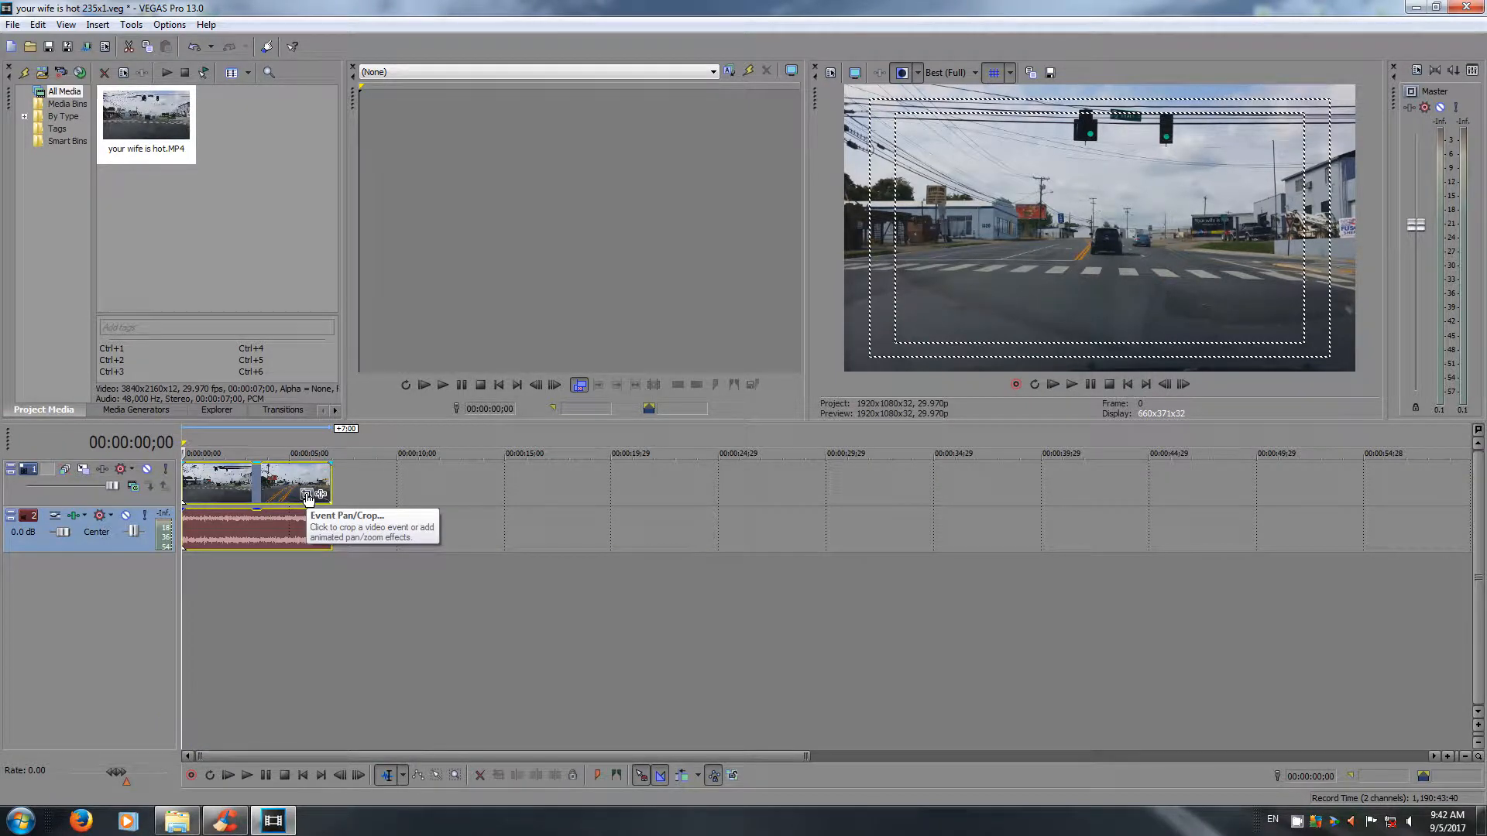
# Open Event Pan/Crop for the timeline video clip and reduce the crop height to 1,634, keeping the full width.
pyautogui.click(307, 497)
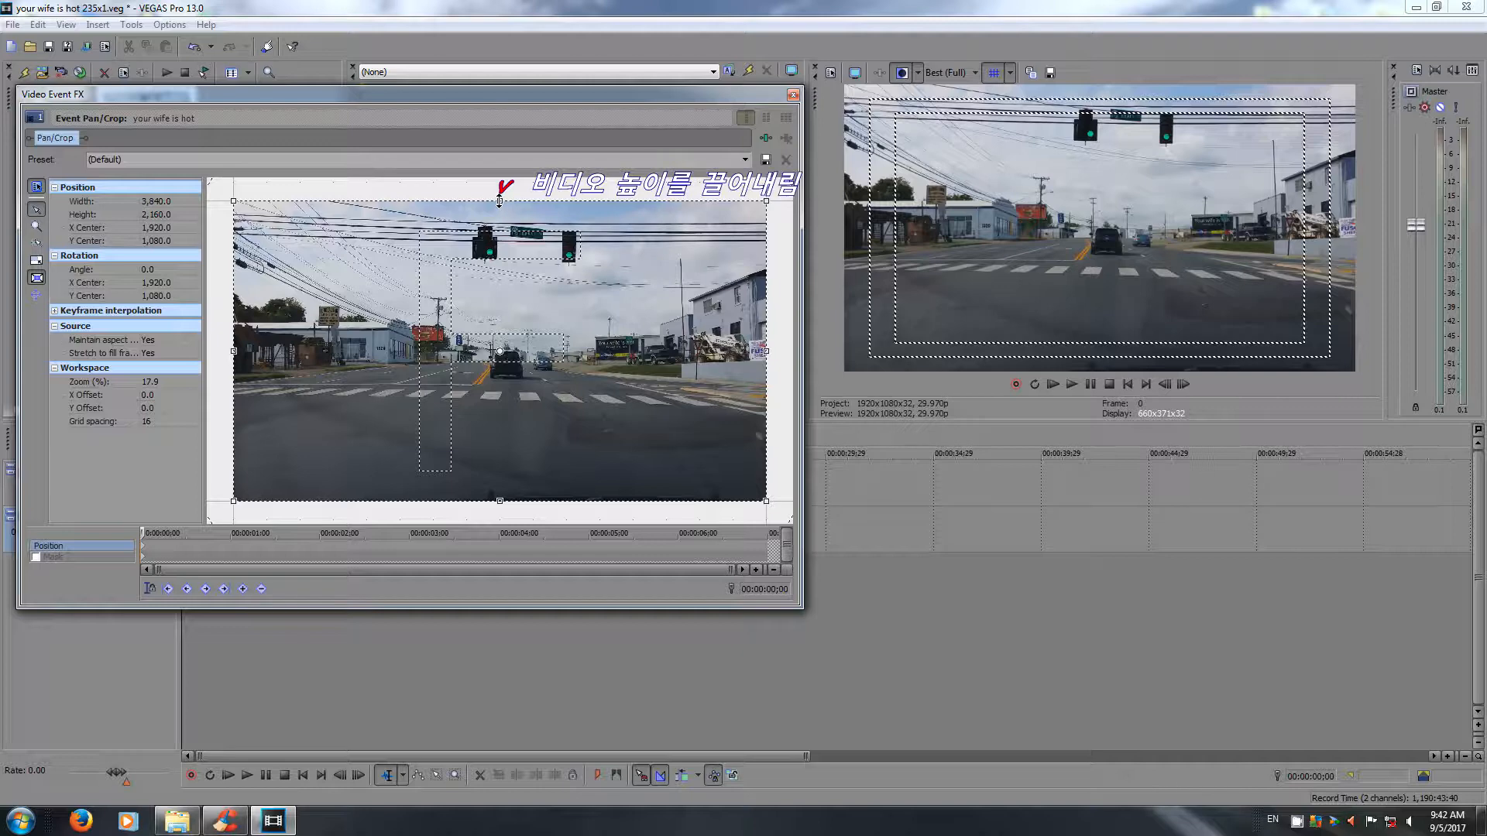
pyautogui.moveTo(499, 201); pyautogui.dragTo(498, 226)
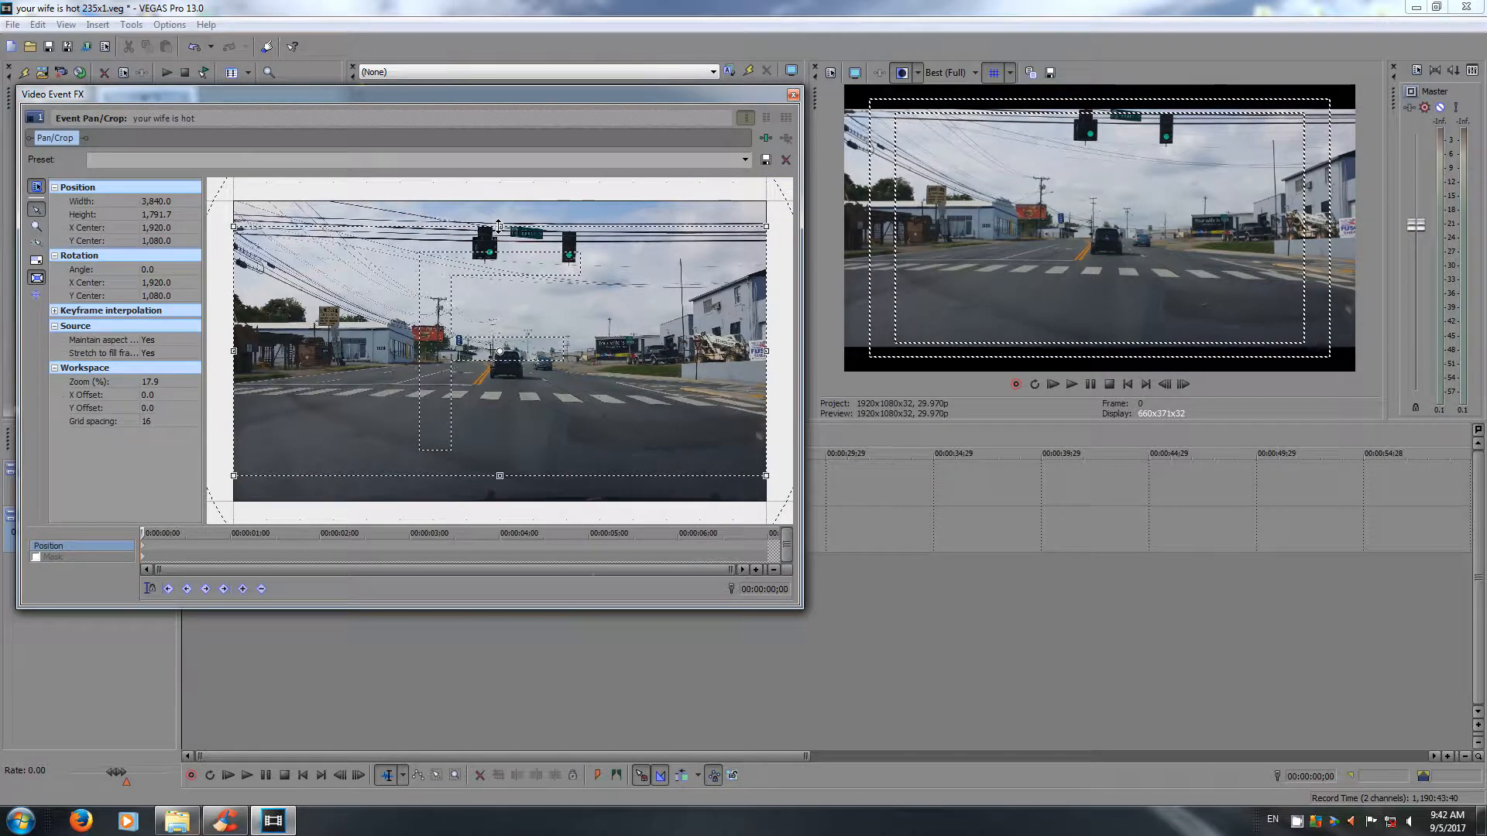
pyautogui.moveTo(499, 226); pyautogui.dragTo(499, 237)
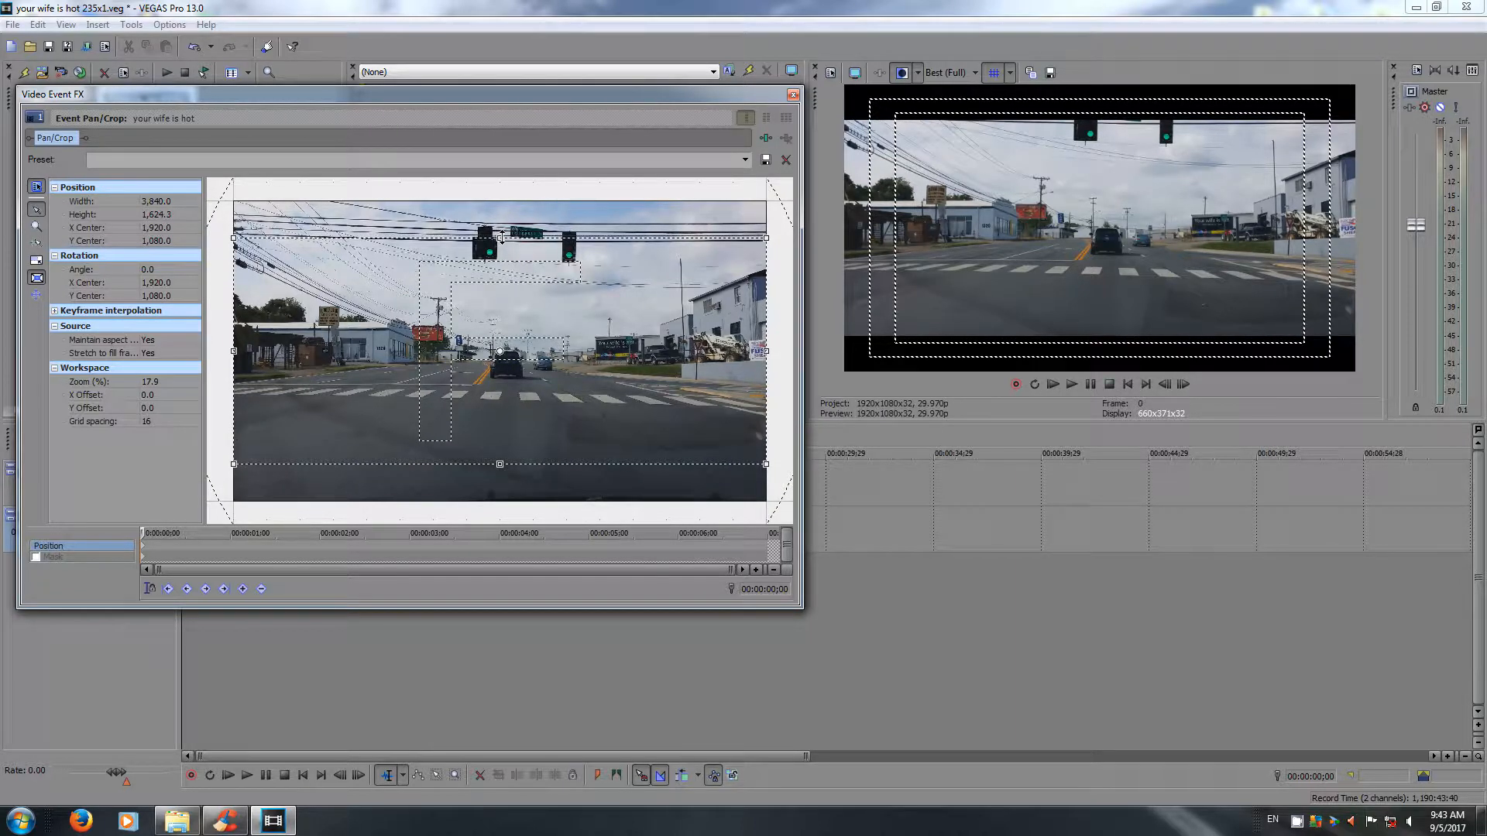
pyautogui.click(159, 215)
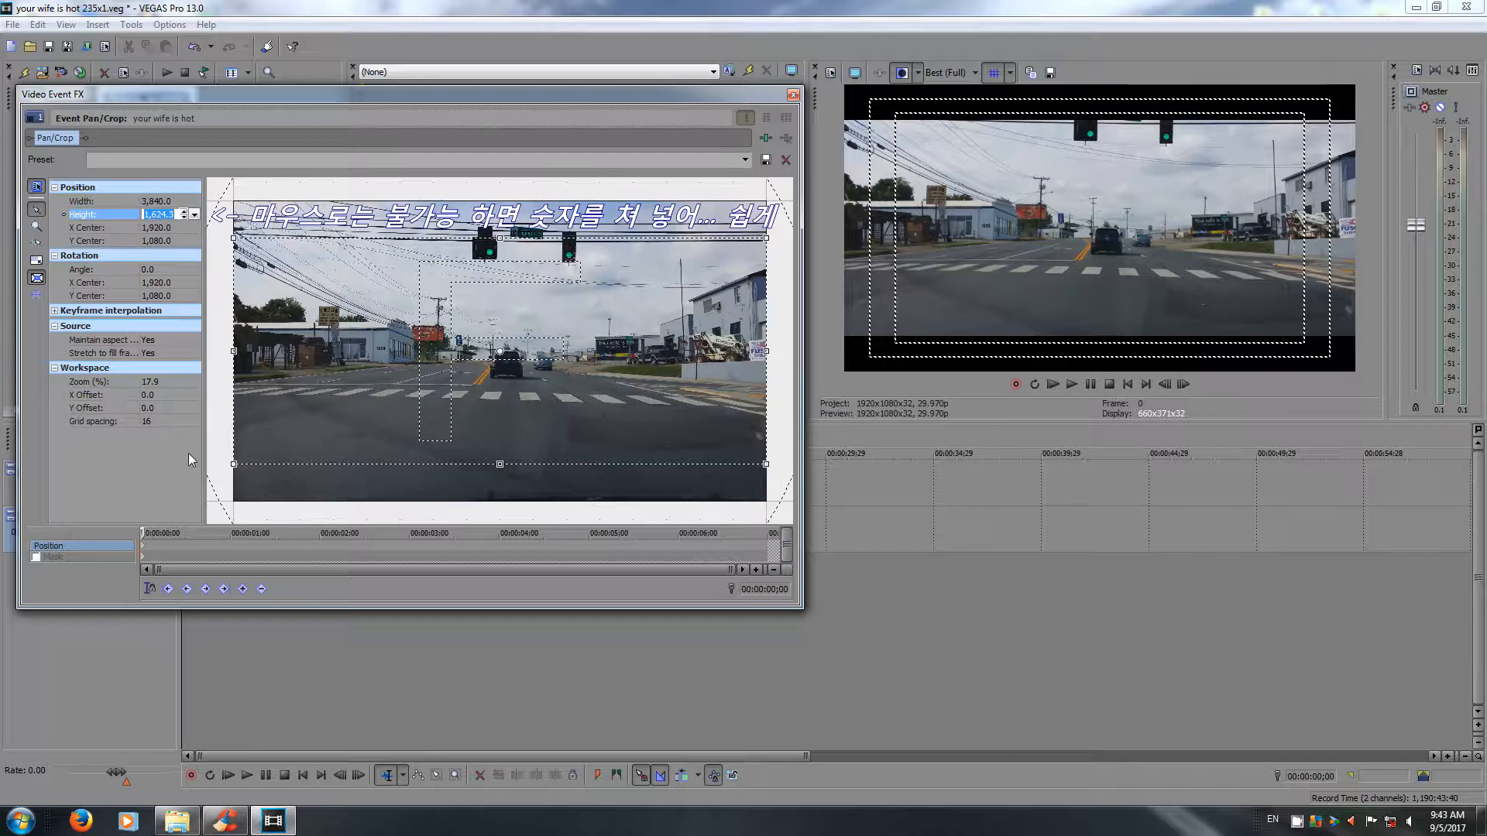
pyautogui.write('1634')
pyautogui.press('Return')
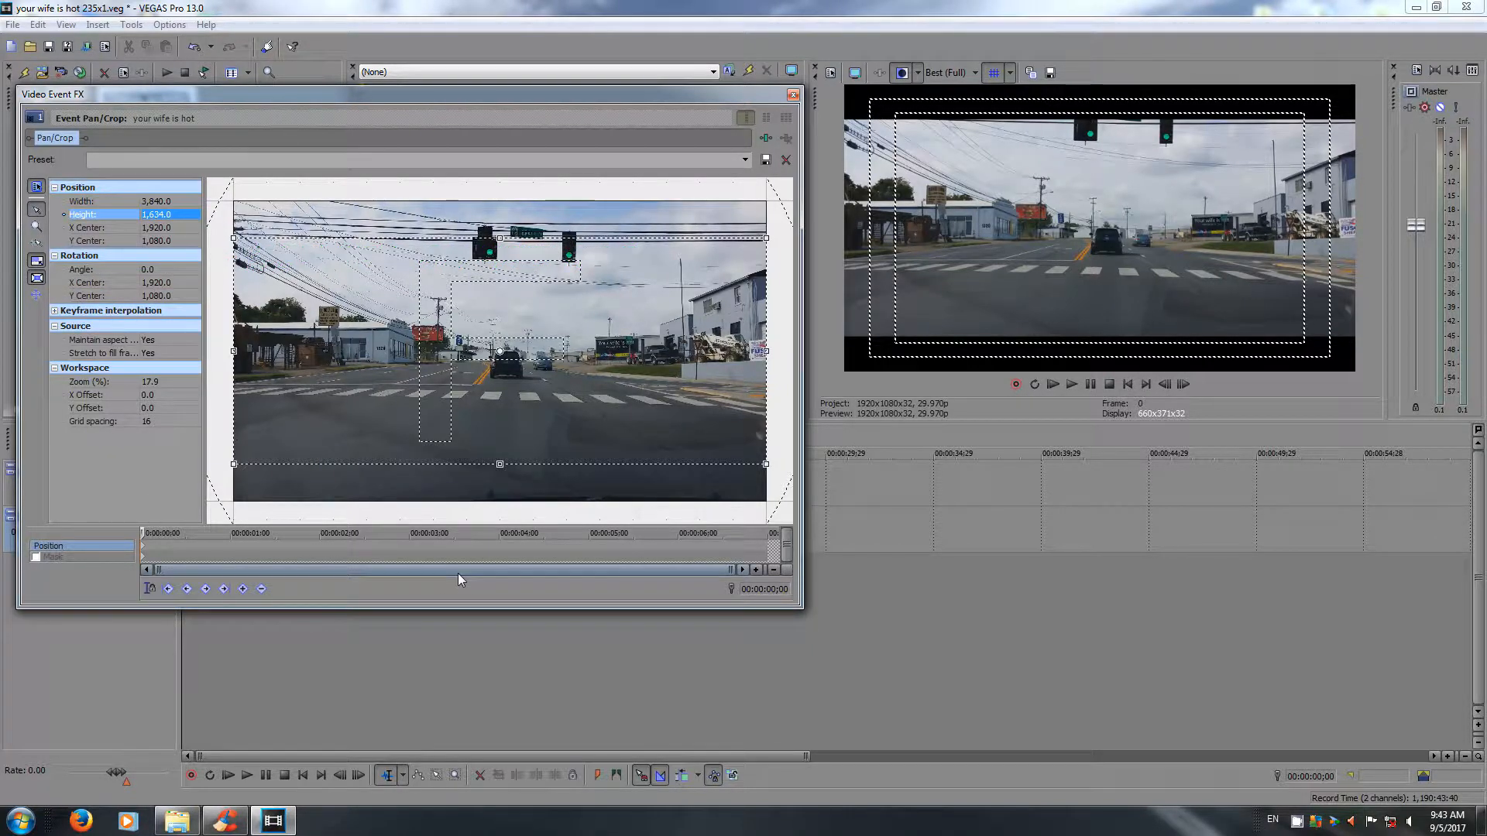
# Try resizing the crop frame by its upper edge with the aspect ratio locked.
pyautogui.moveTo(500, 235); pyautogui.dragTo(502, 224)
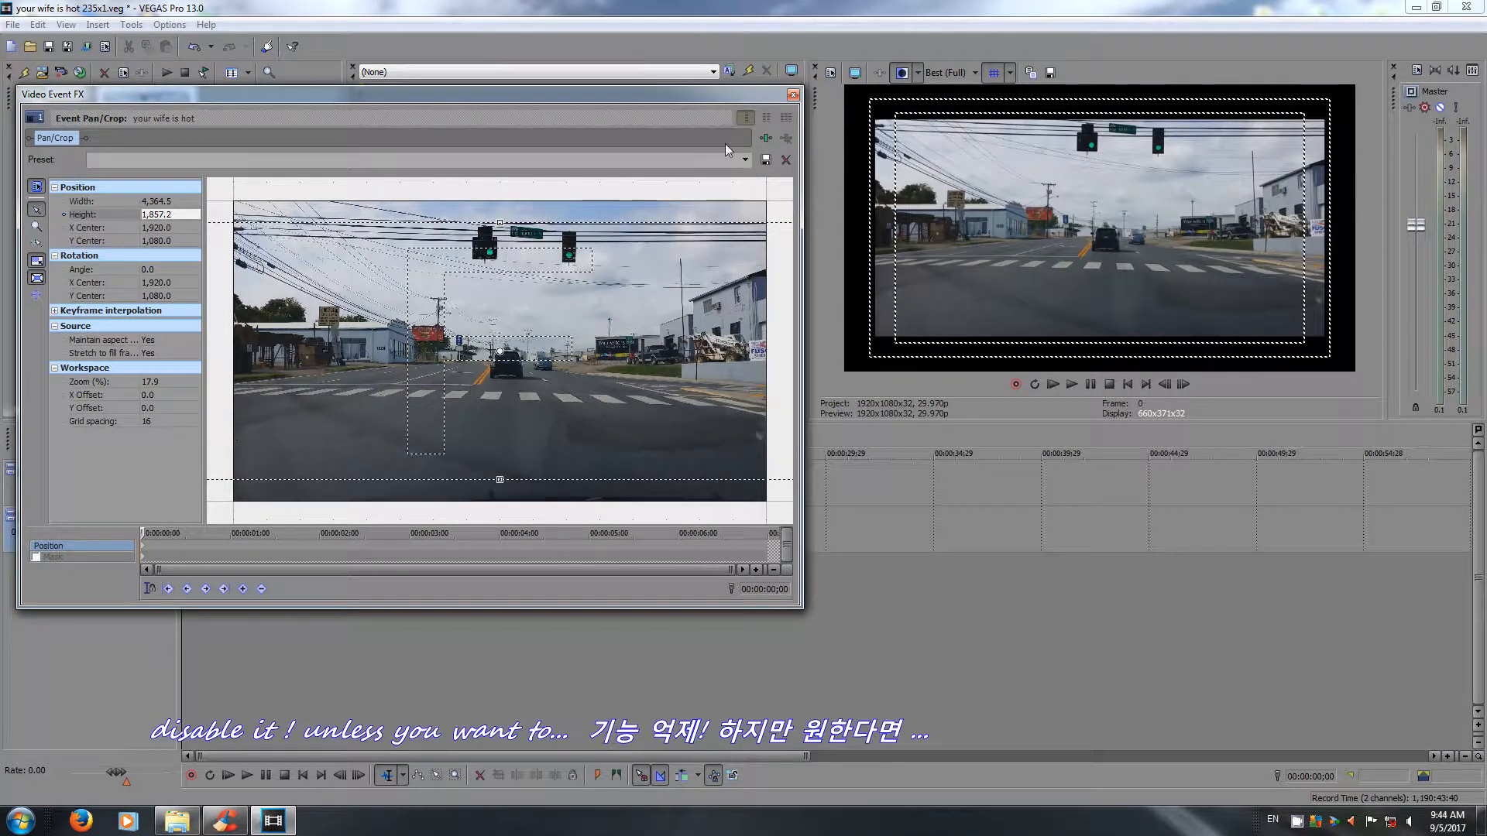
pyautogui.click(747, 160)
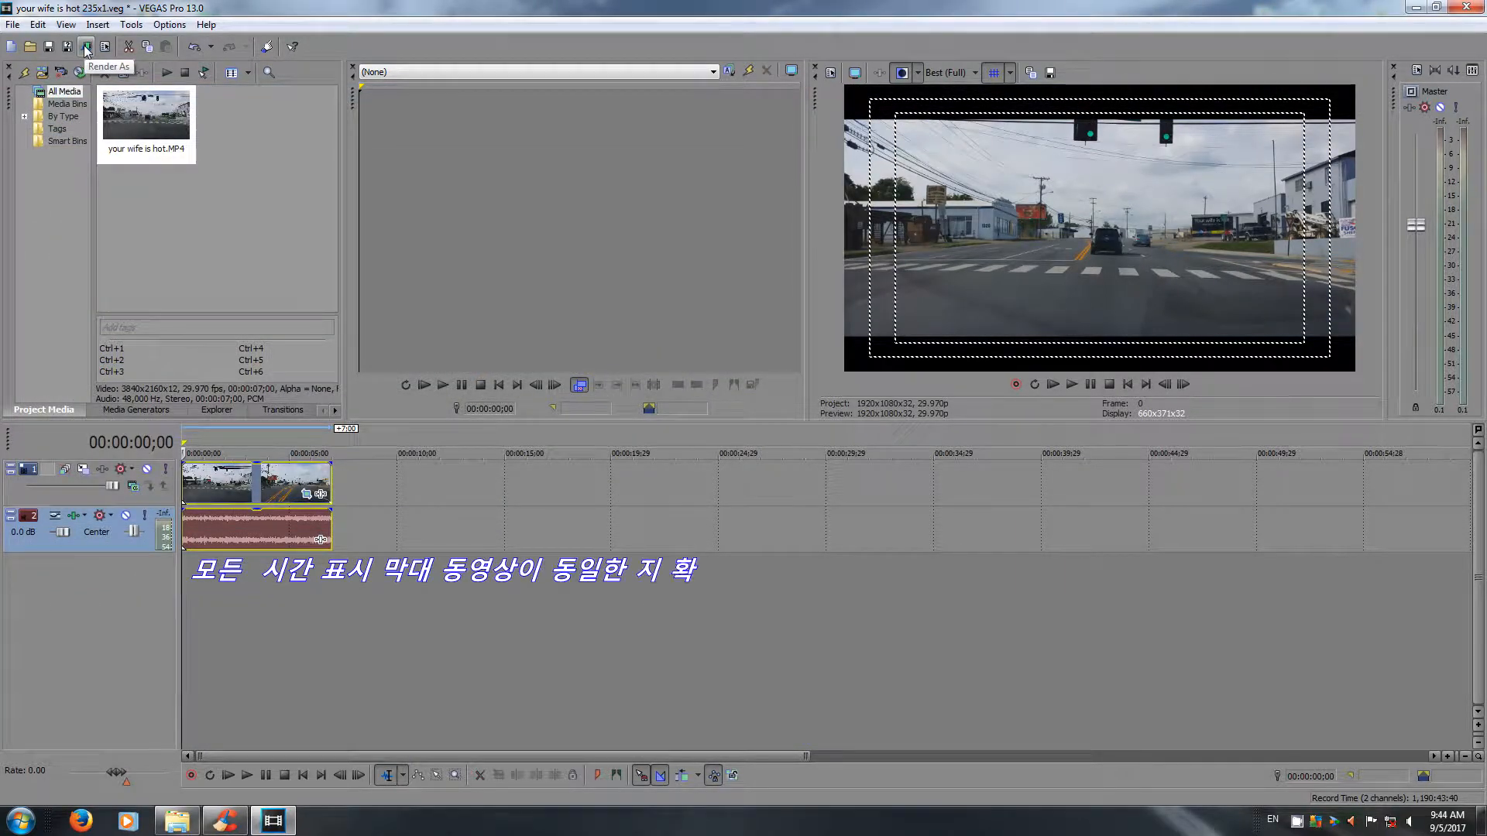
# Render the project as your wife is hot 235x1.MP4 with the NX XAVC-S Intra 1920x1080-29.97p template.
pyautogui.click(86, 48)
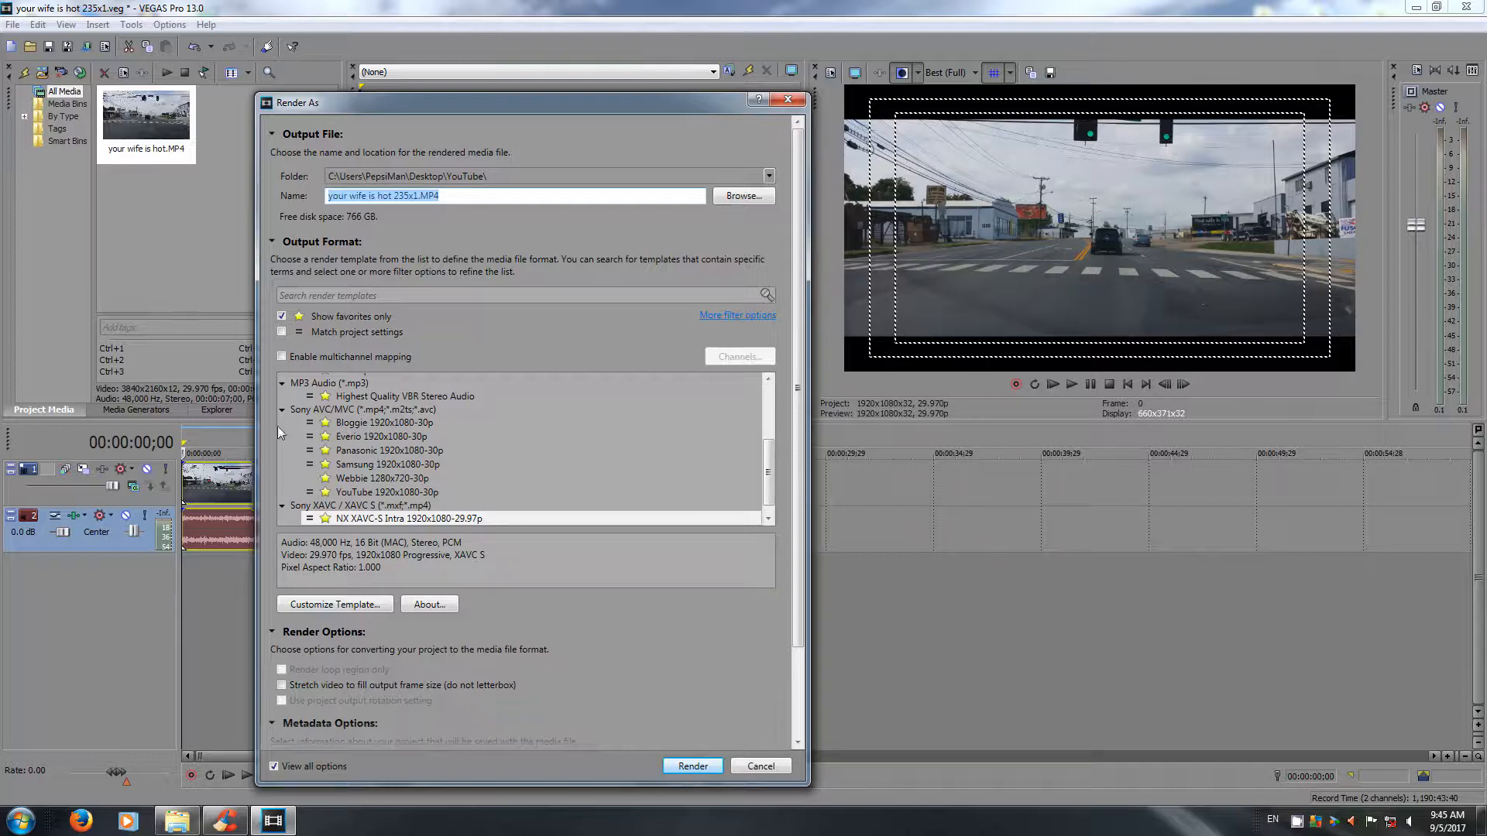
pyautogui.moveTo(766, 457)
pyautogui.mouseDown()
pyautogui.moveTo(768, 405)
pyautogui.moveTo(768, 467)
pyautogui.mouseUp()
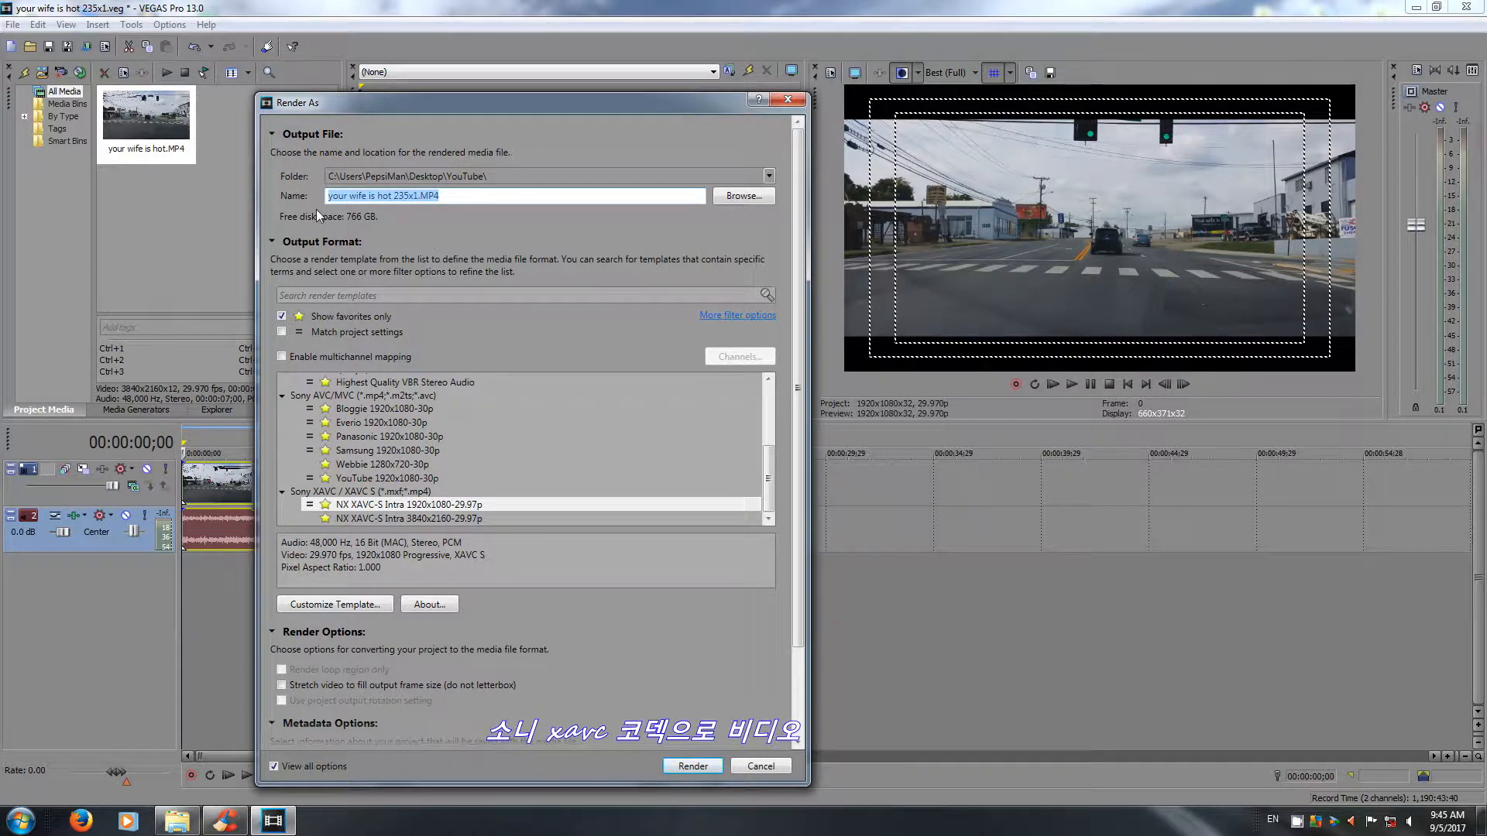
pyautogui.click(691, 766)
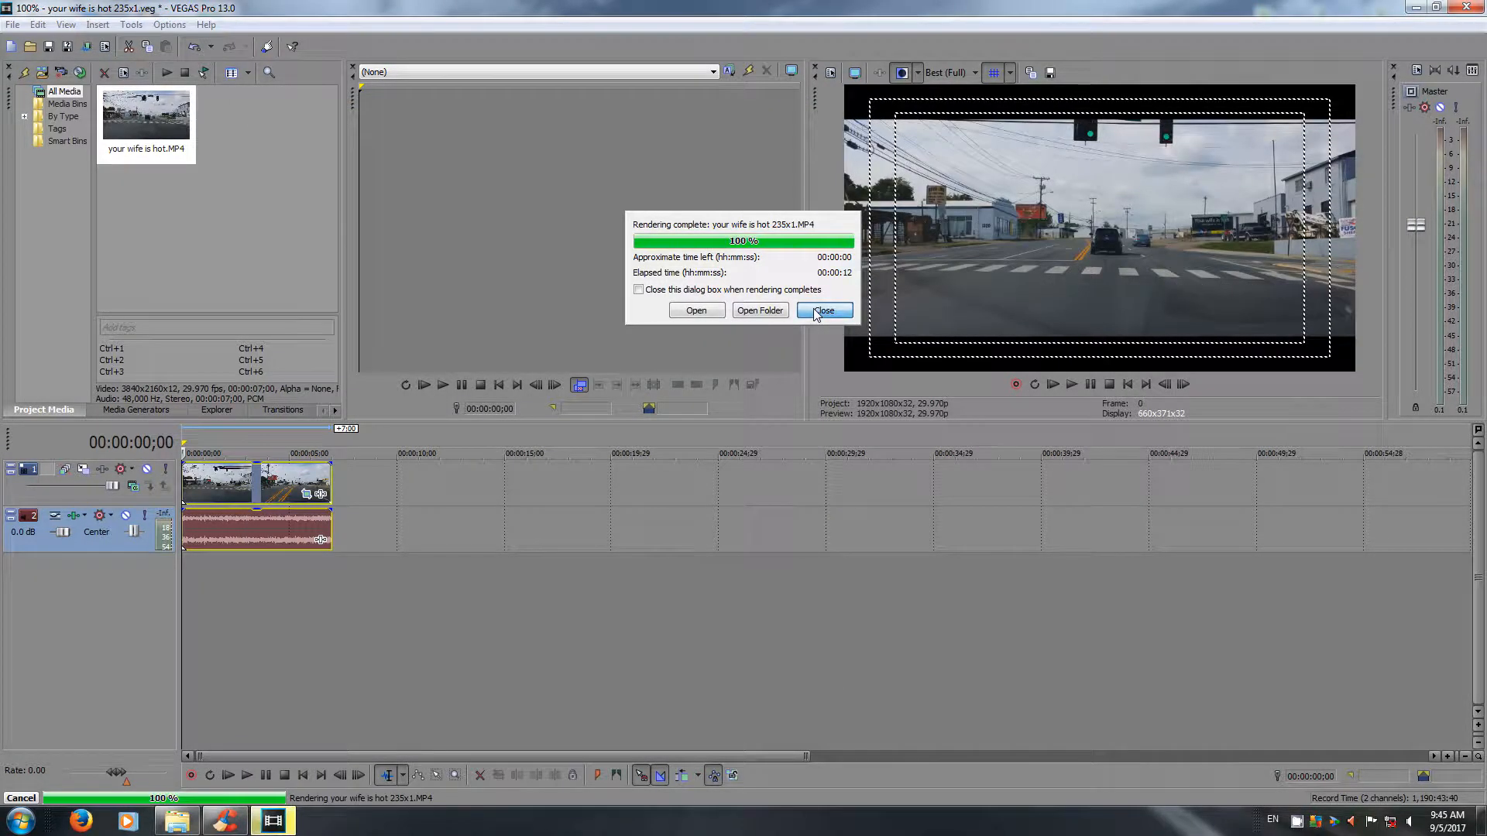
pyautogui.click(814, 310)
# Switch to the YouTube folder in Windows Explorer, play the rendered your wife is hot 235x1.MP4 and choose a zoom preset in the player.
pyautogui.click(176, 821)
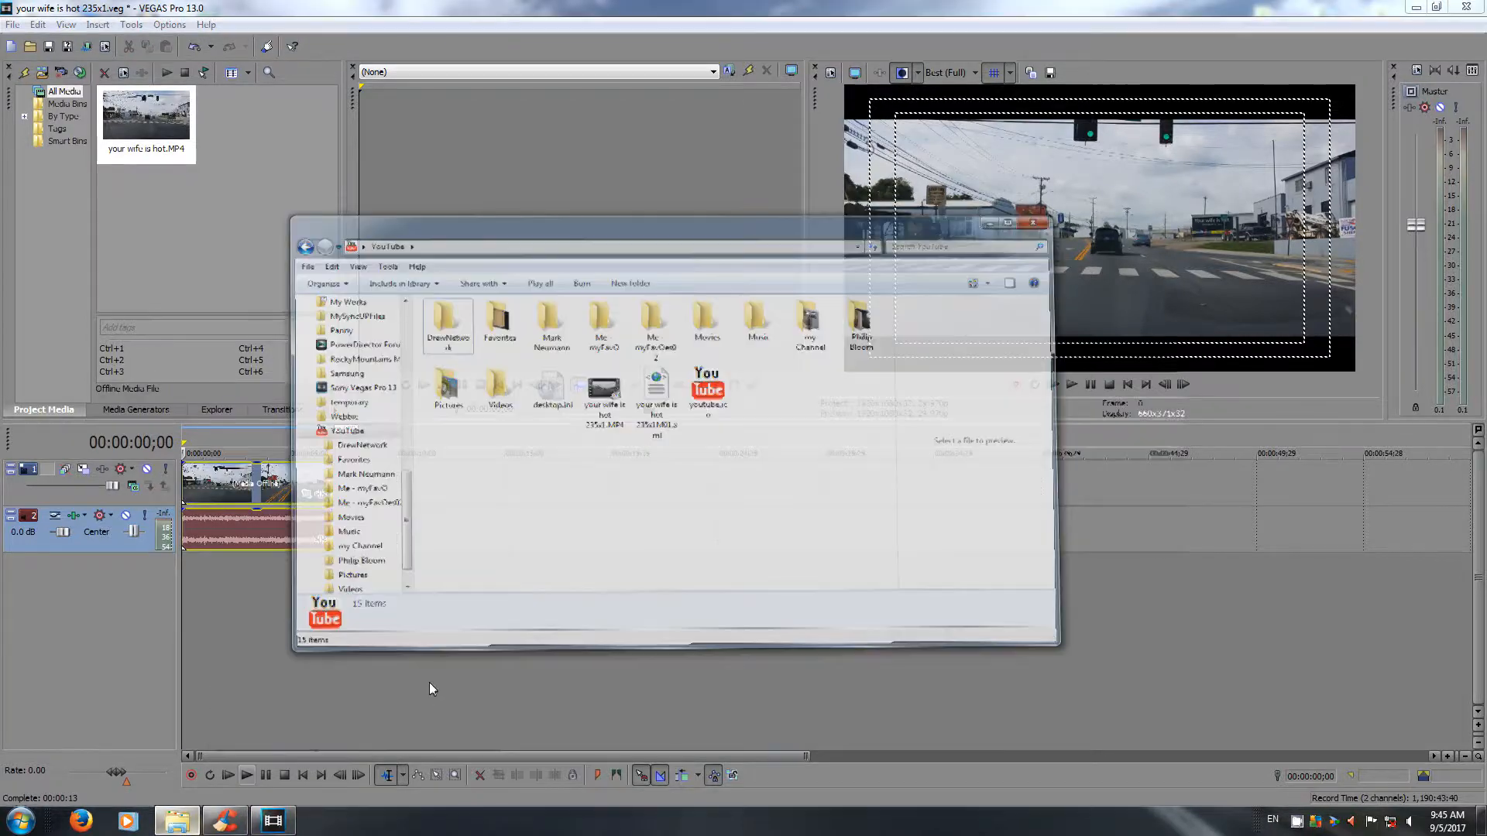
pyautogui.doubleClick(656, 341)
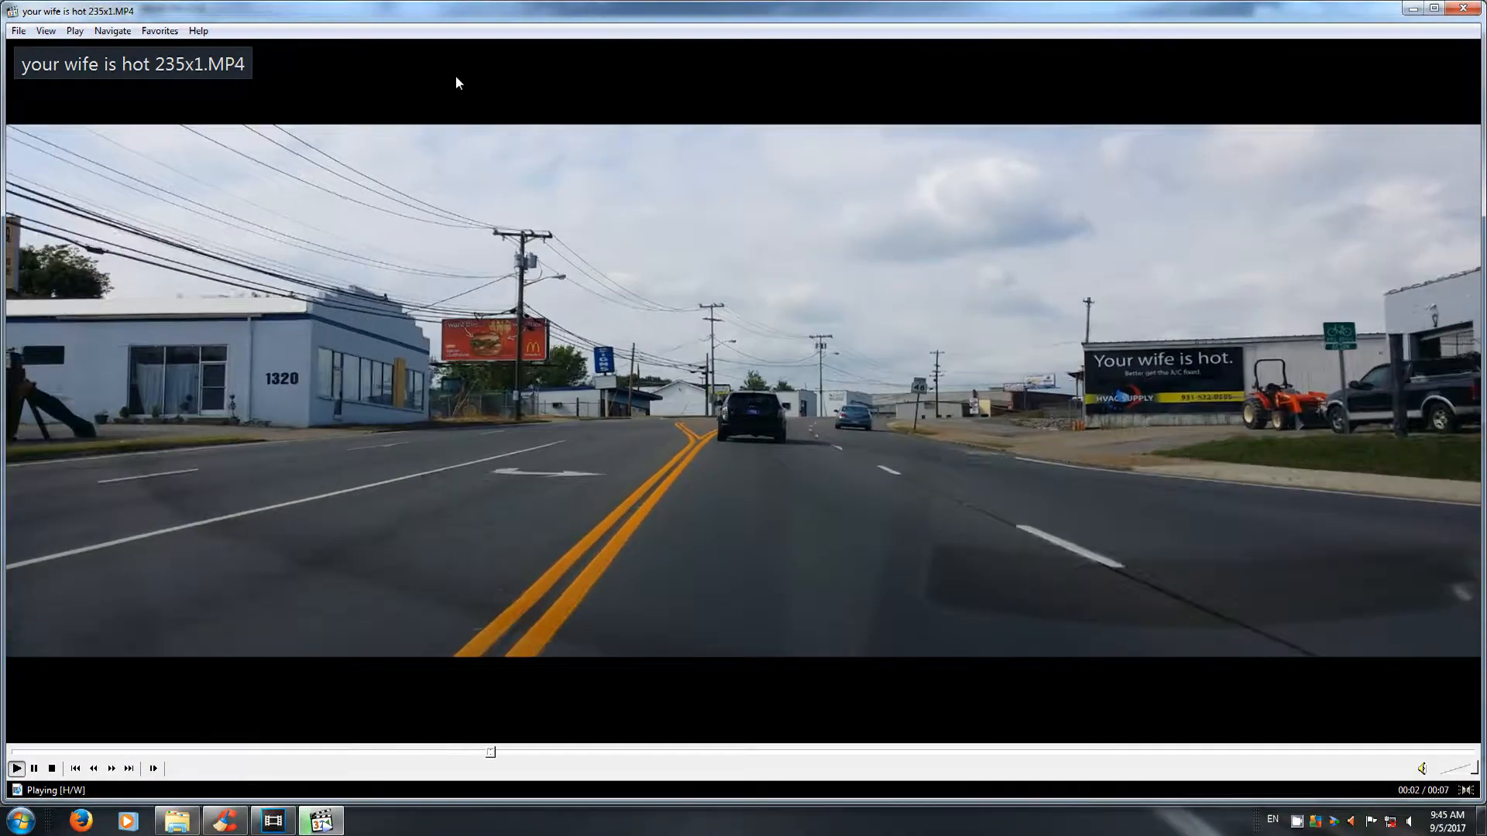
pyautogui.click(47, 31)
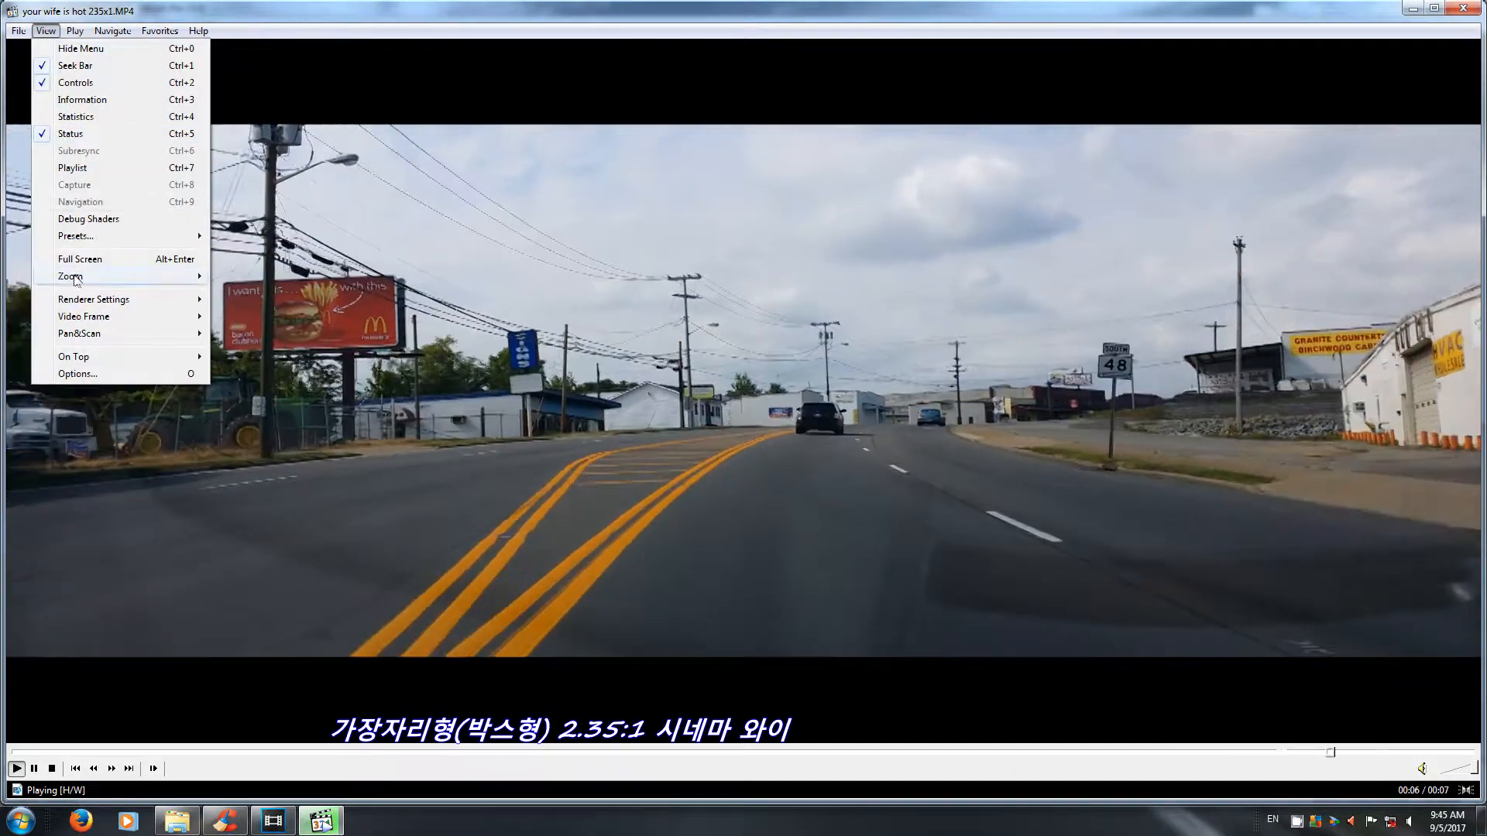
pyautogui.moveTo(73, 283)
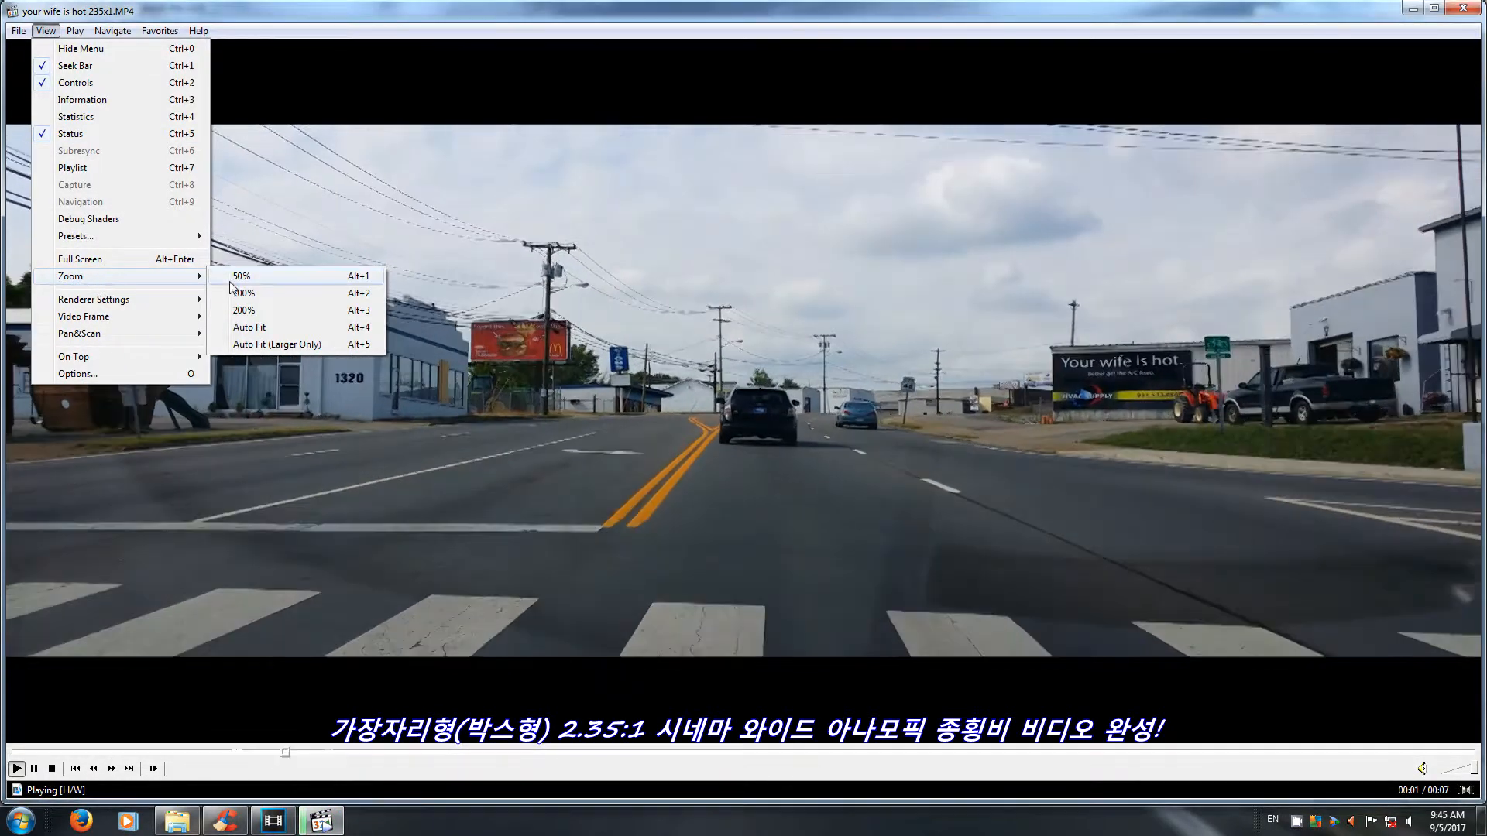
pyautogui.click(239, 283)
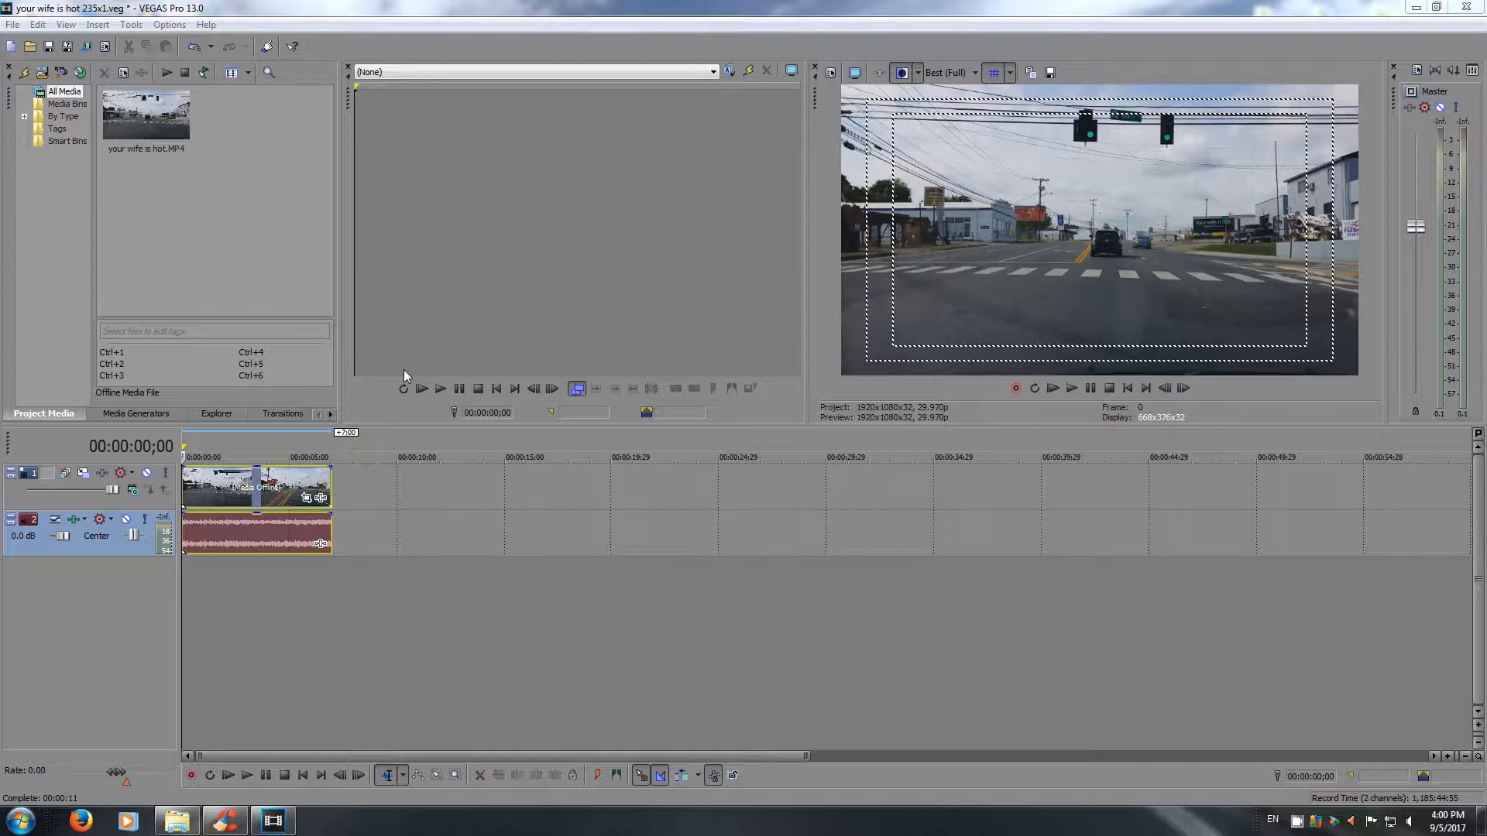
# Set the project's frame height to 816 in the video properties, keeping the width at 1,920.
pyautogui.click(105, 48)
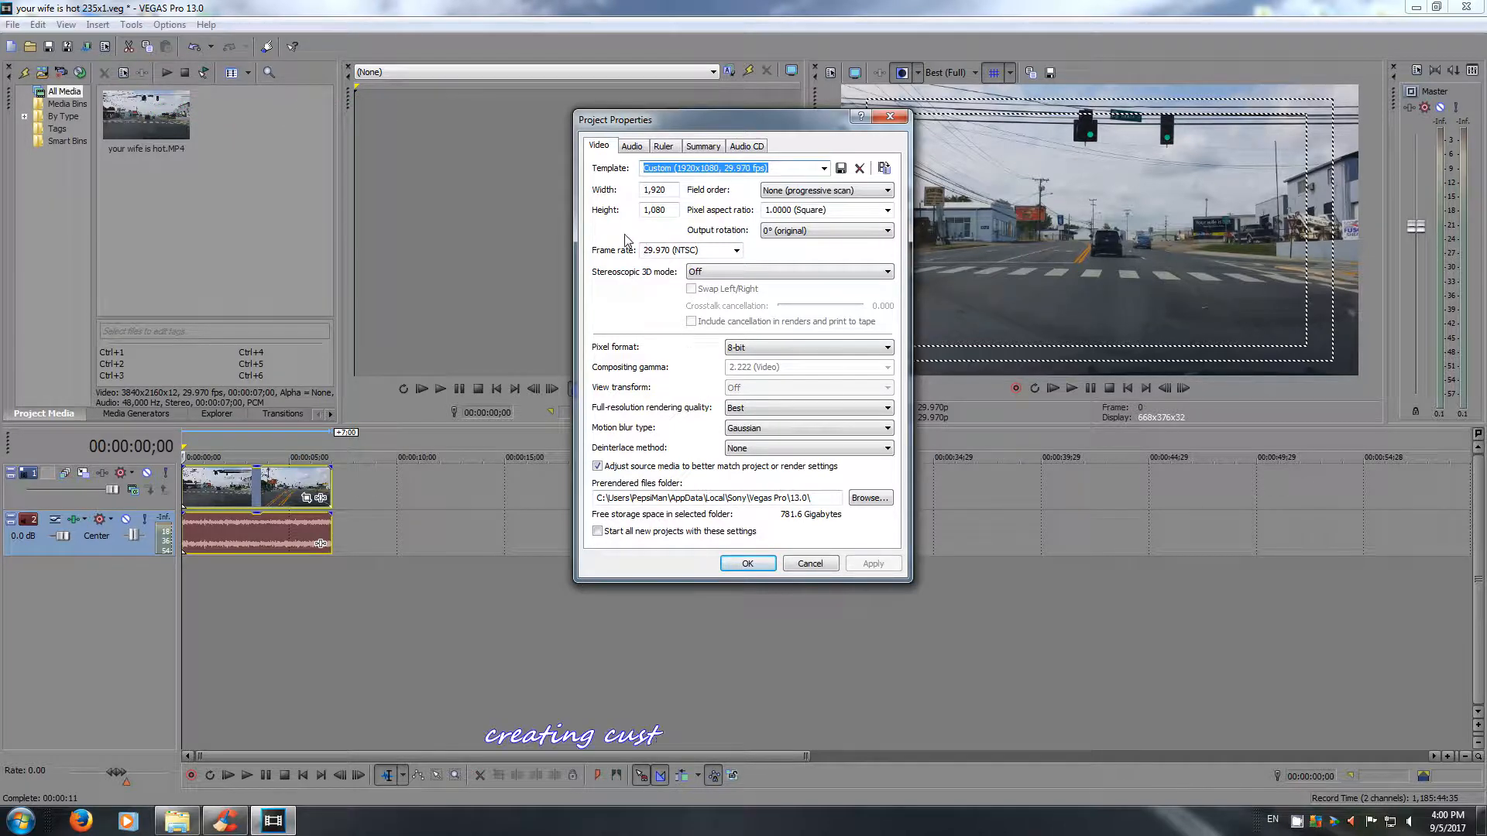
pyautogui.moveTo(666, 210); pyautogui.dragTo(634, 212)
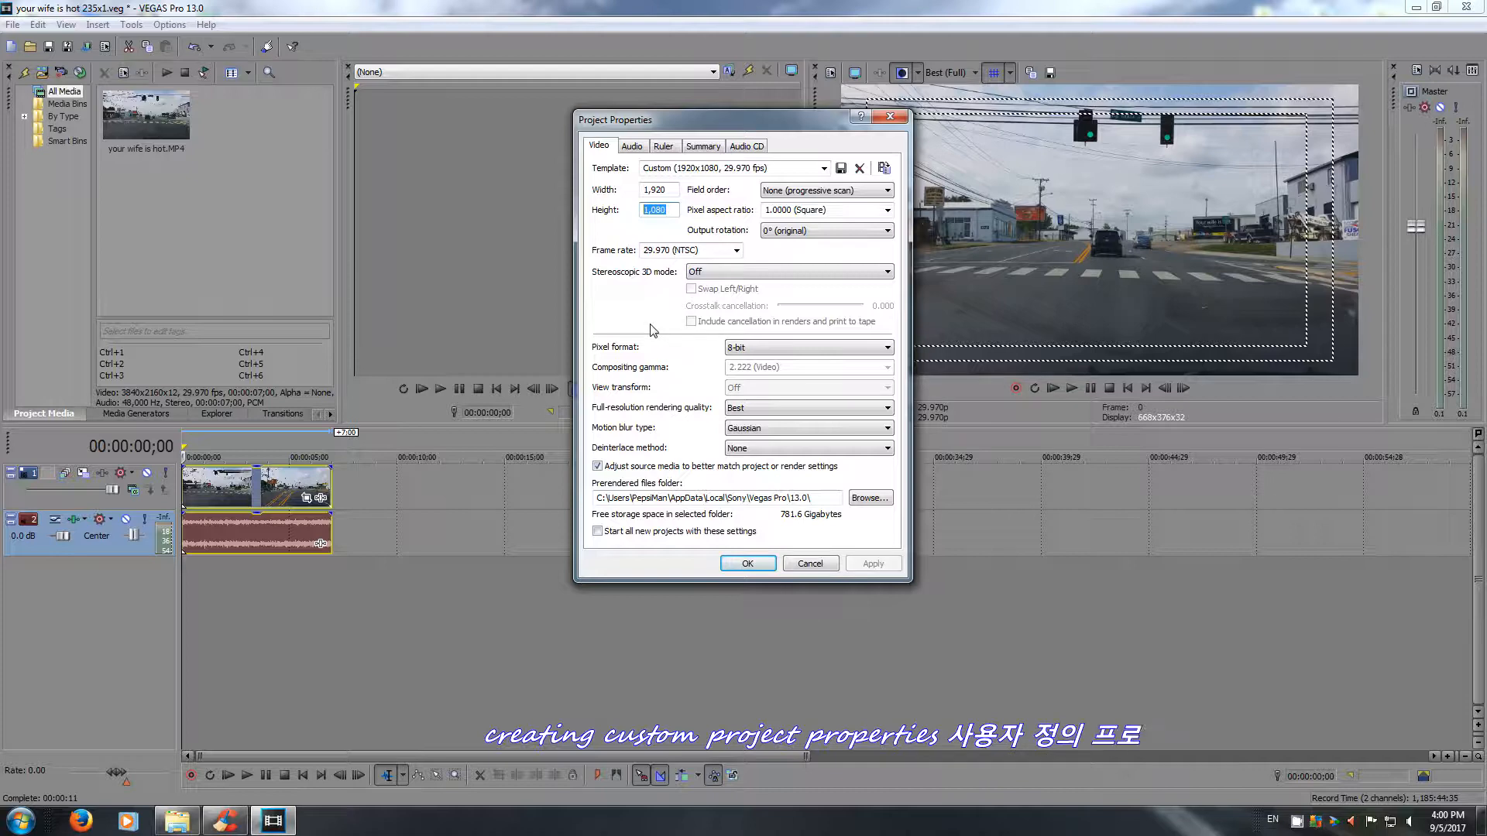
pyautogui.moveTo(772, 130); pyautogui.dragTo(685, 99)
pyautogui.write('817')
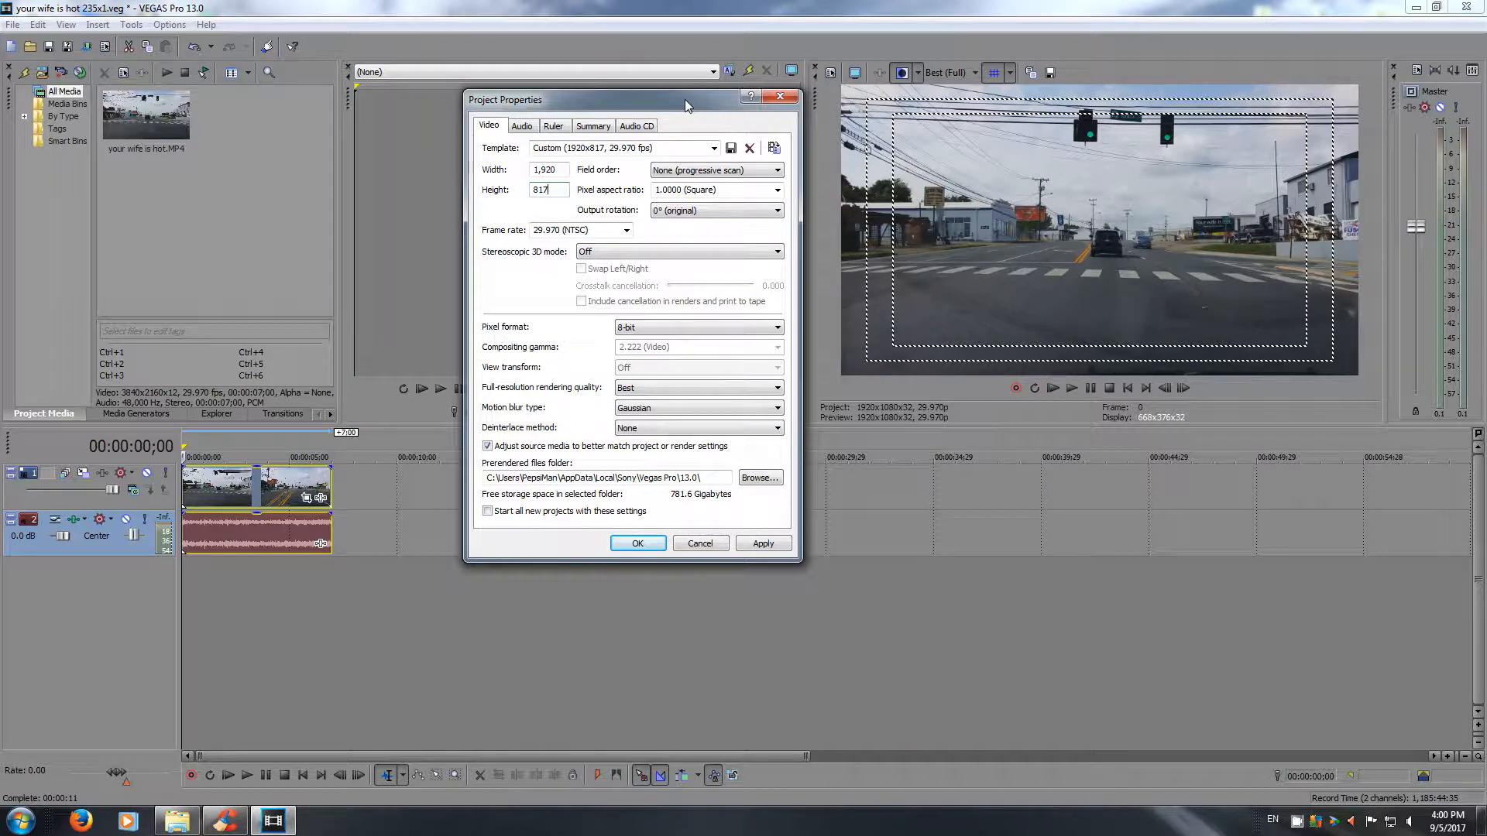
pyautogui.press('BackSpace')
pyautogui.write('6')
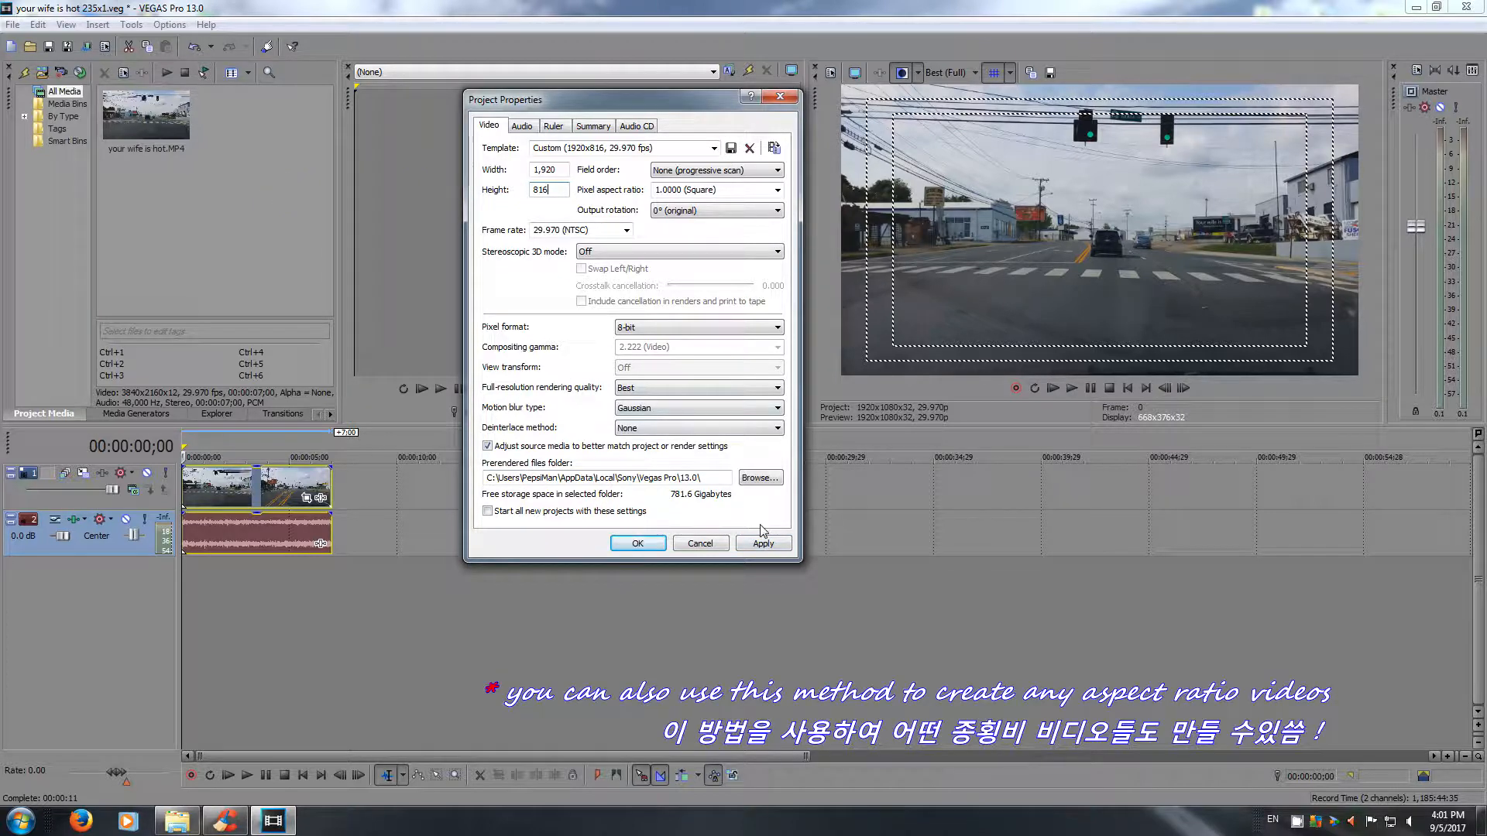
# Check the project's audio, ruler and summary properties, then apply the custom project settings and close them.
pyautogui.click(522, 125)
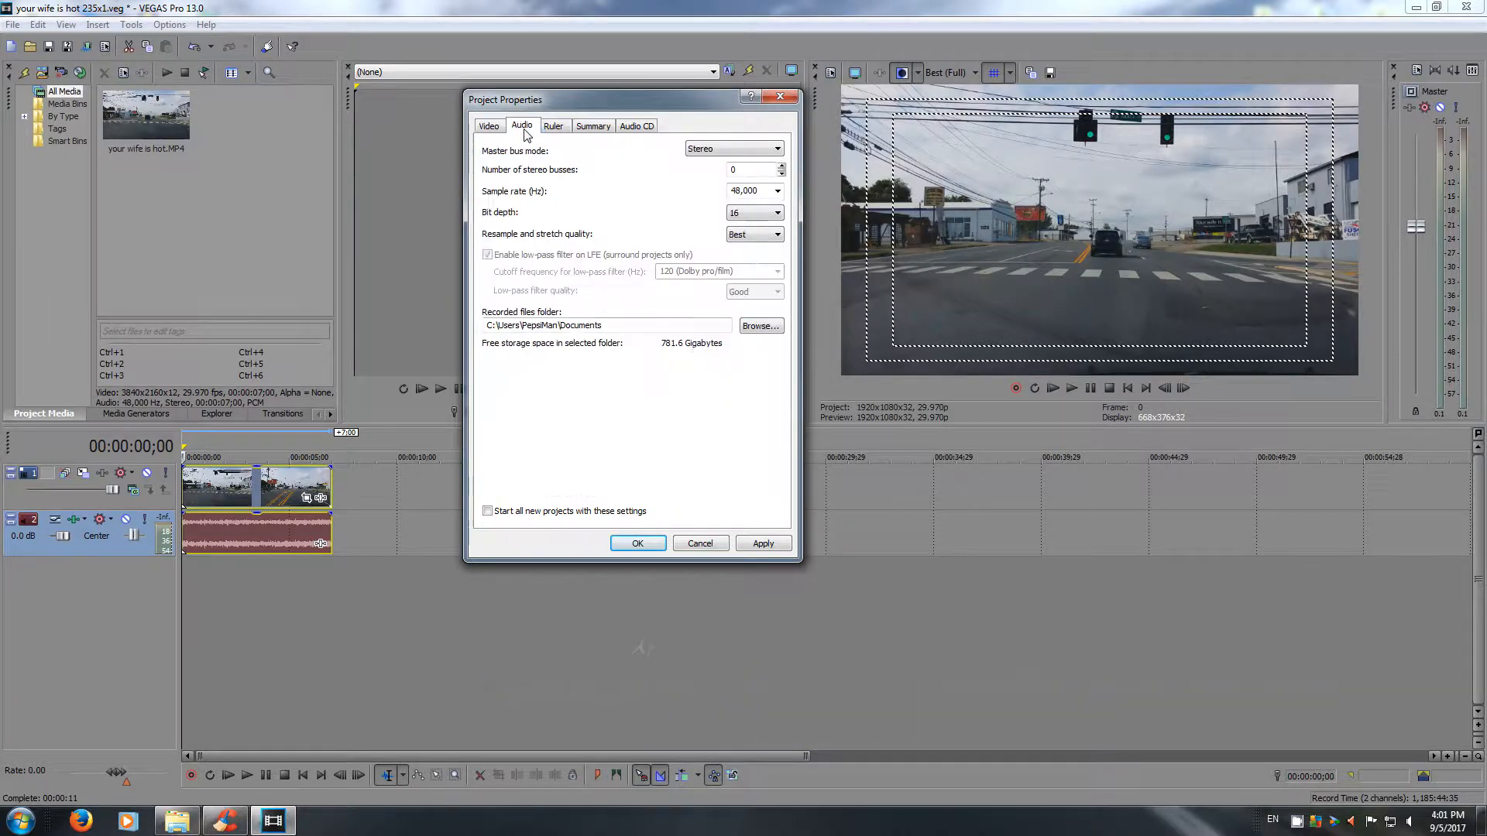
pyautogui.click(553, 126)
pyautogui.click(594, 127)
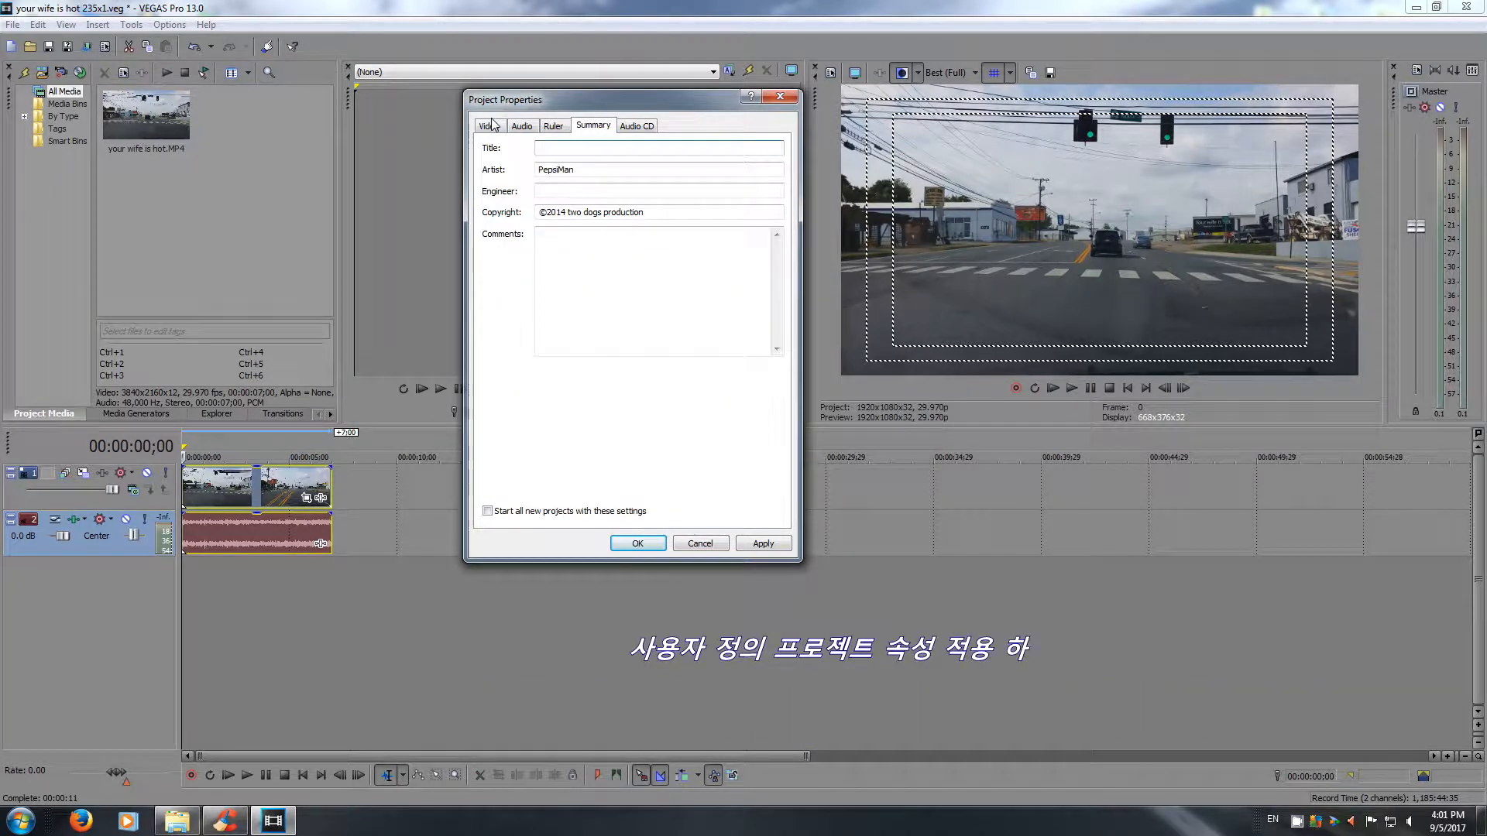
pyautogui.click(489, 125)
pyautogui.click(763, 543)
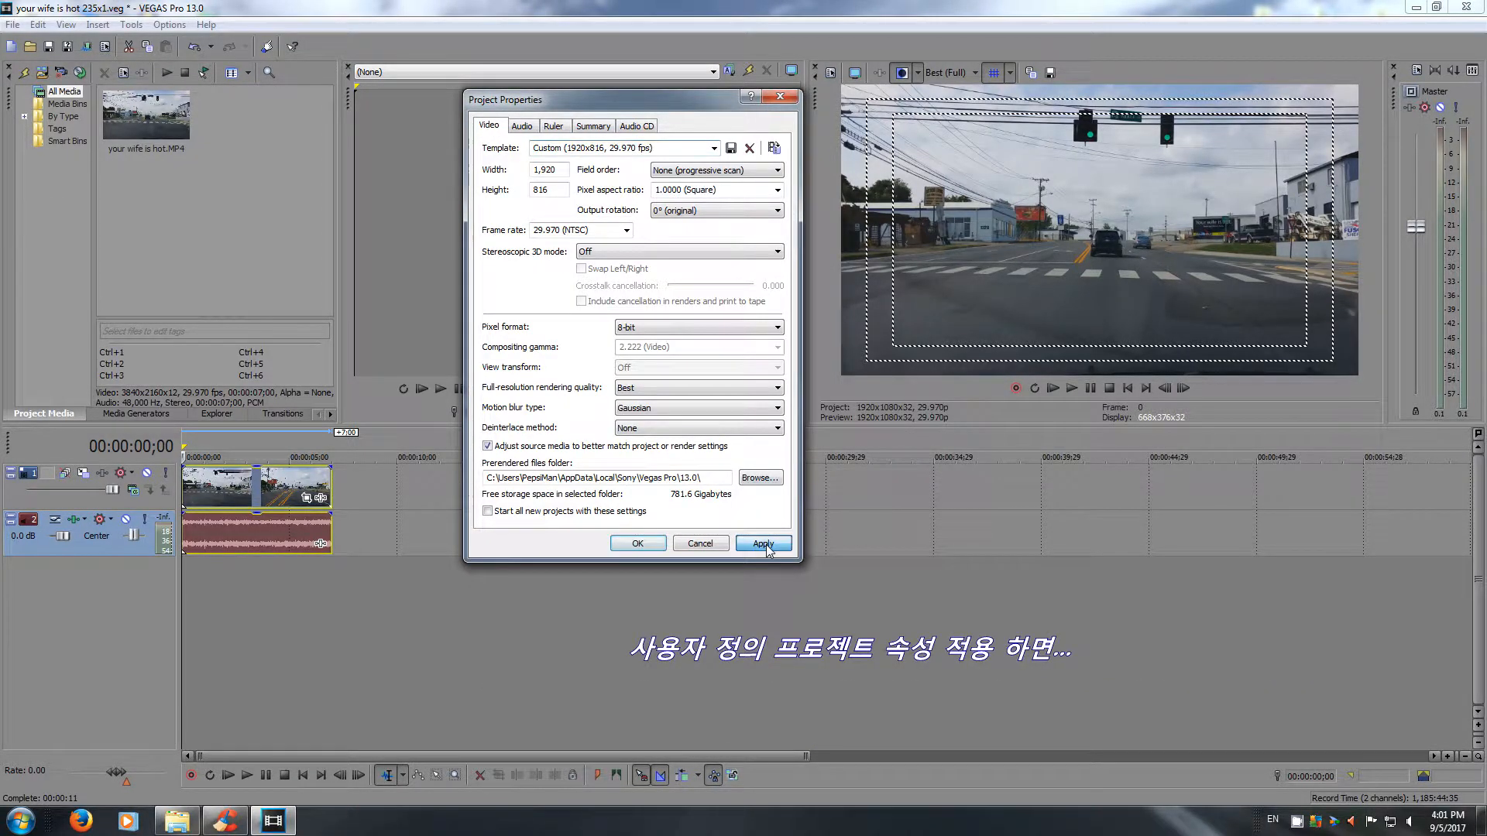
pyautogui.click(700, 543)
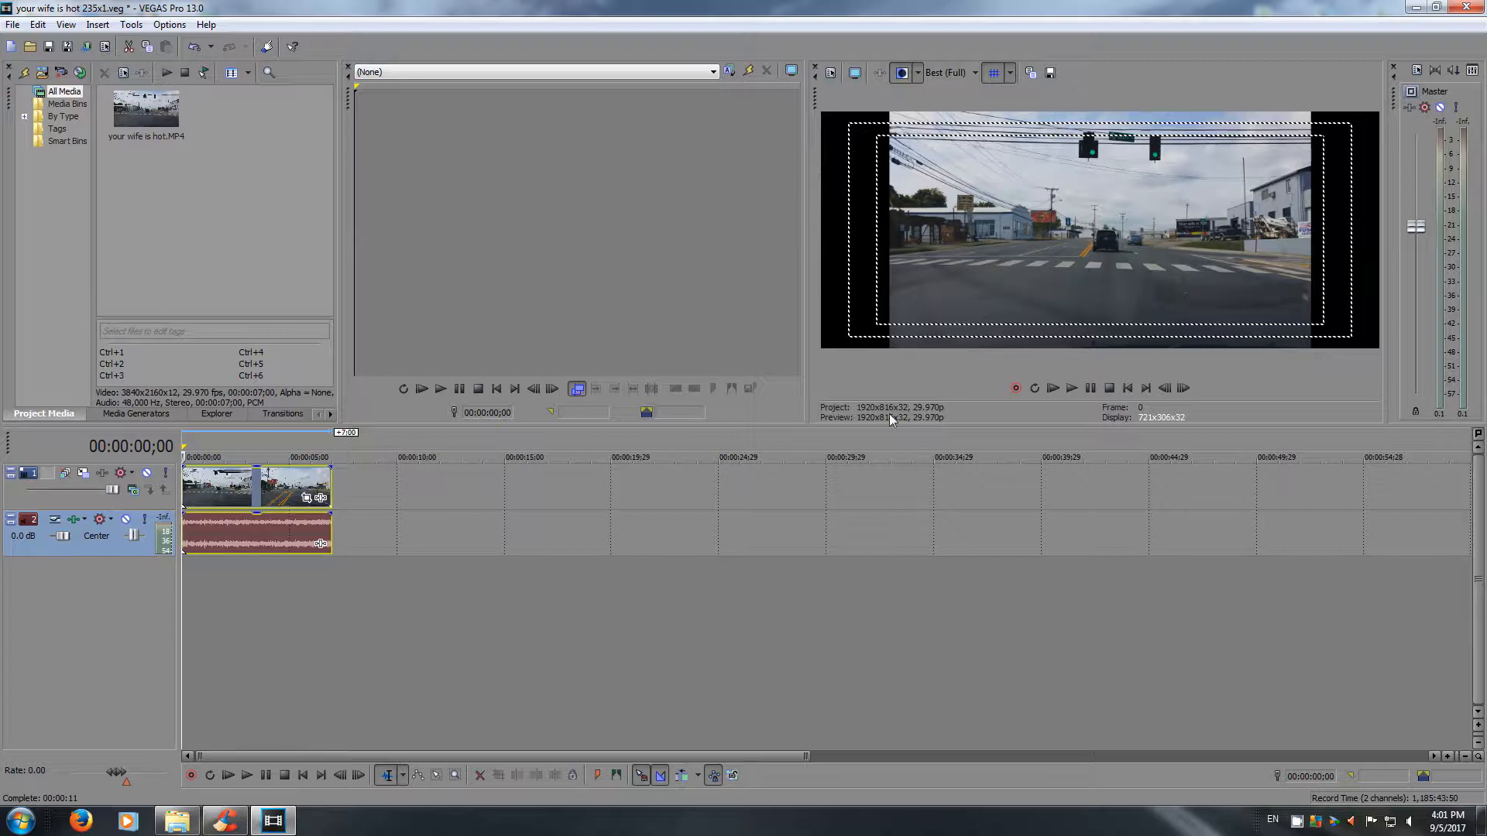
# Set Maintain aspect ratio to No in the clip's Event Pan/Crop settings.
pyautogui.click(307, 500)
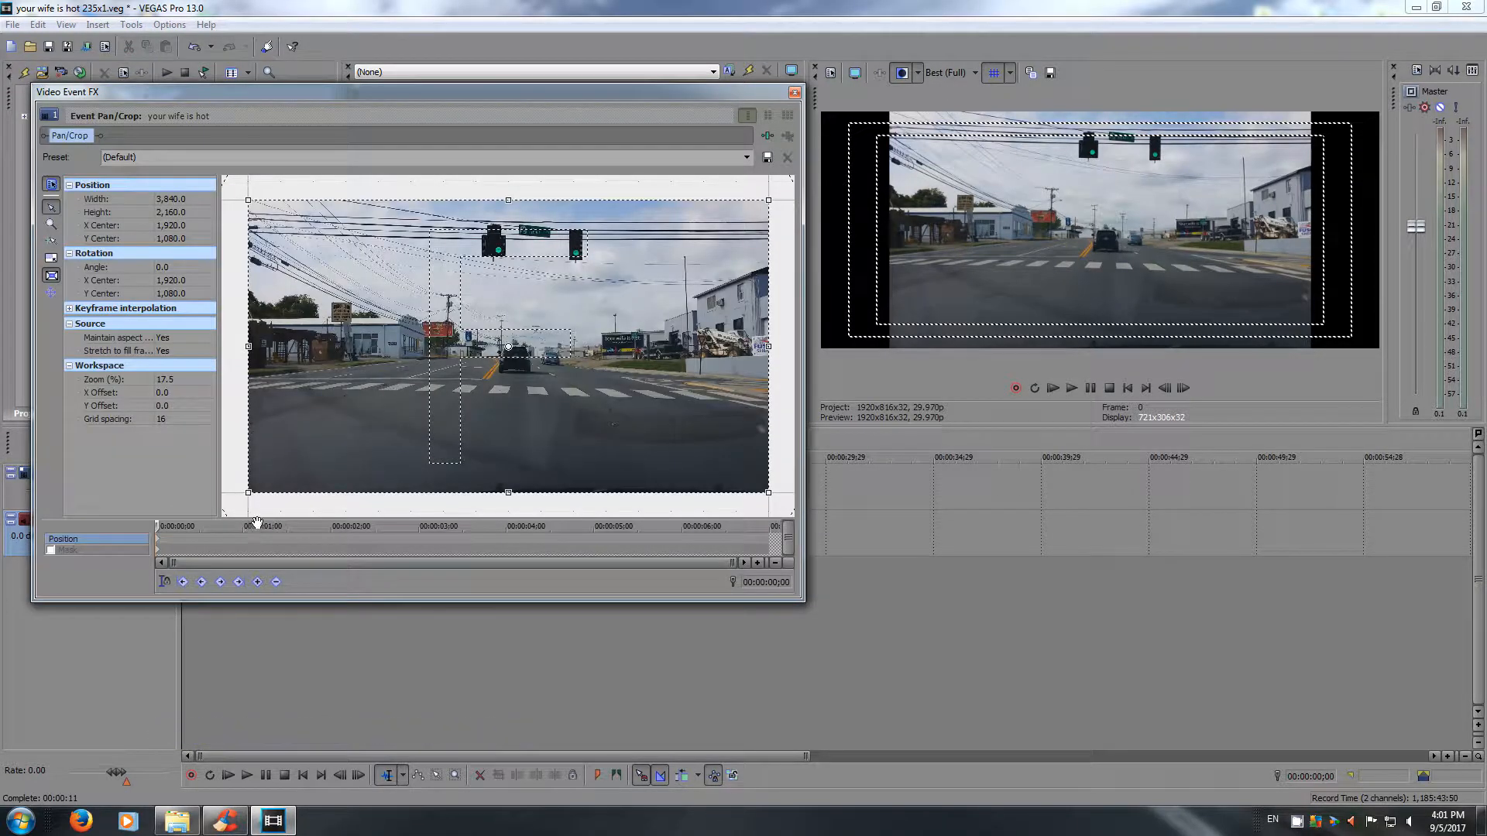
pyautogui.click(184, 339)
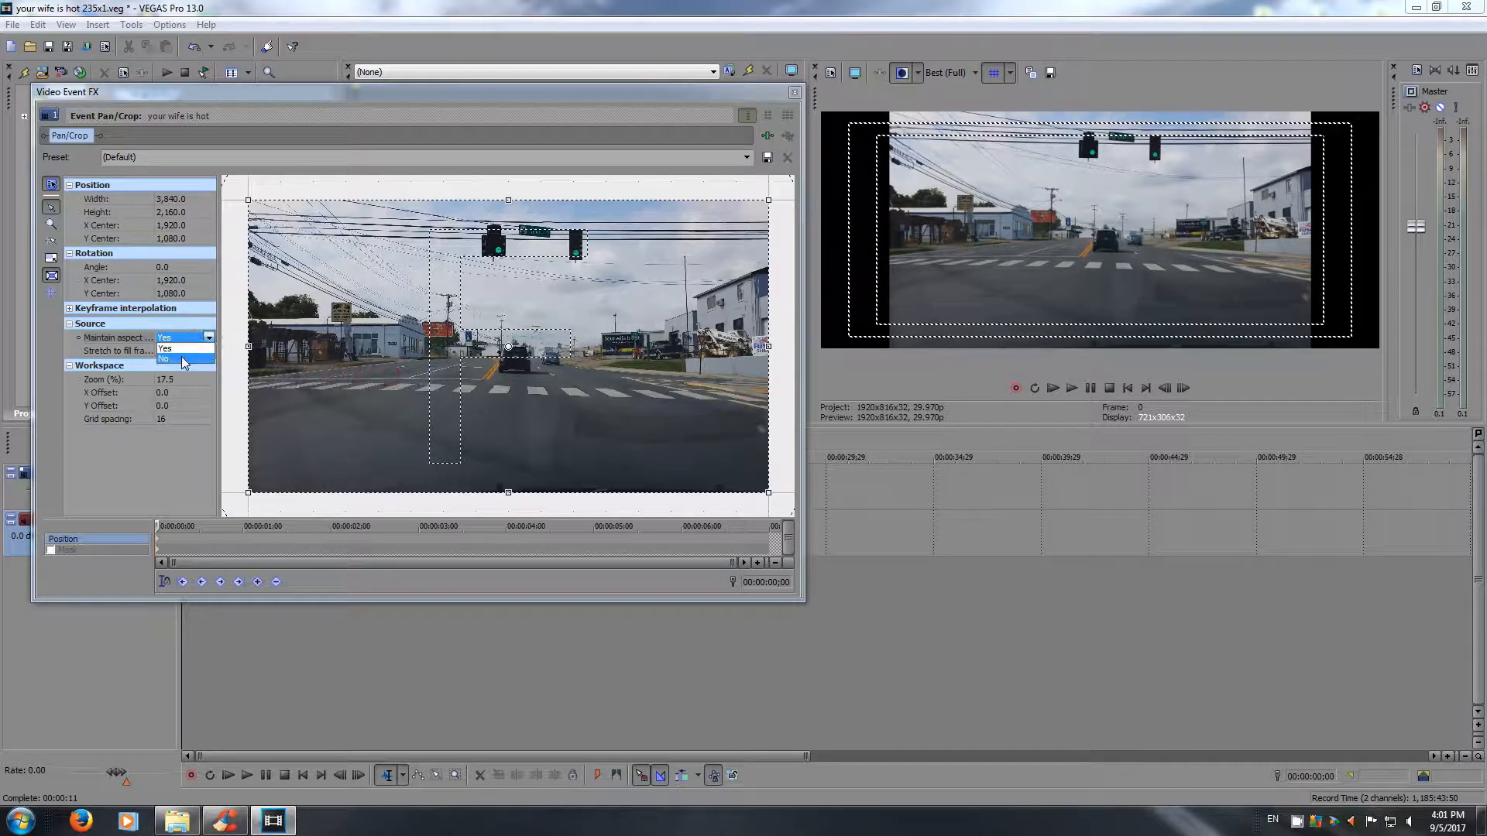
pyautogui.click(182, 358)
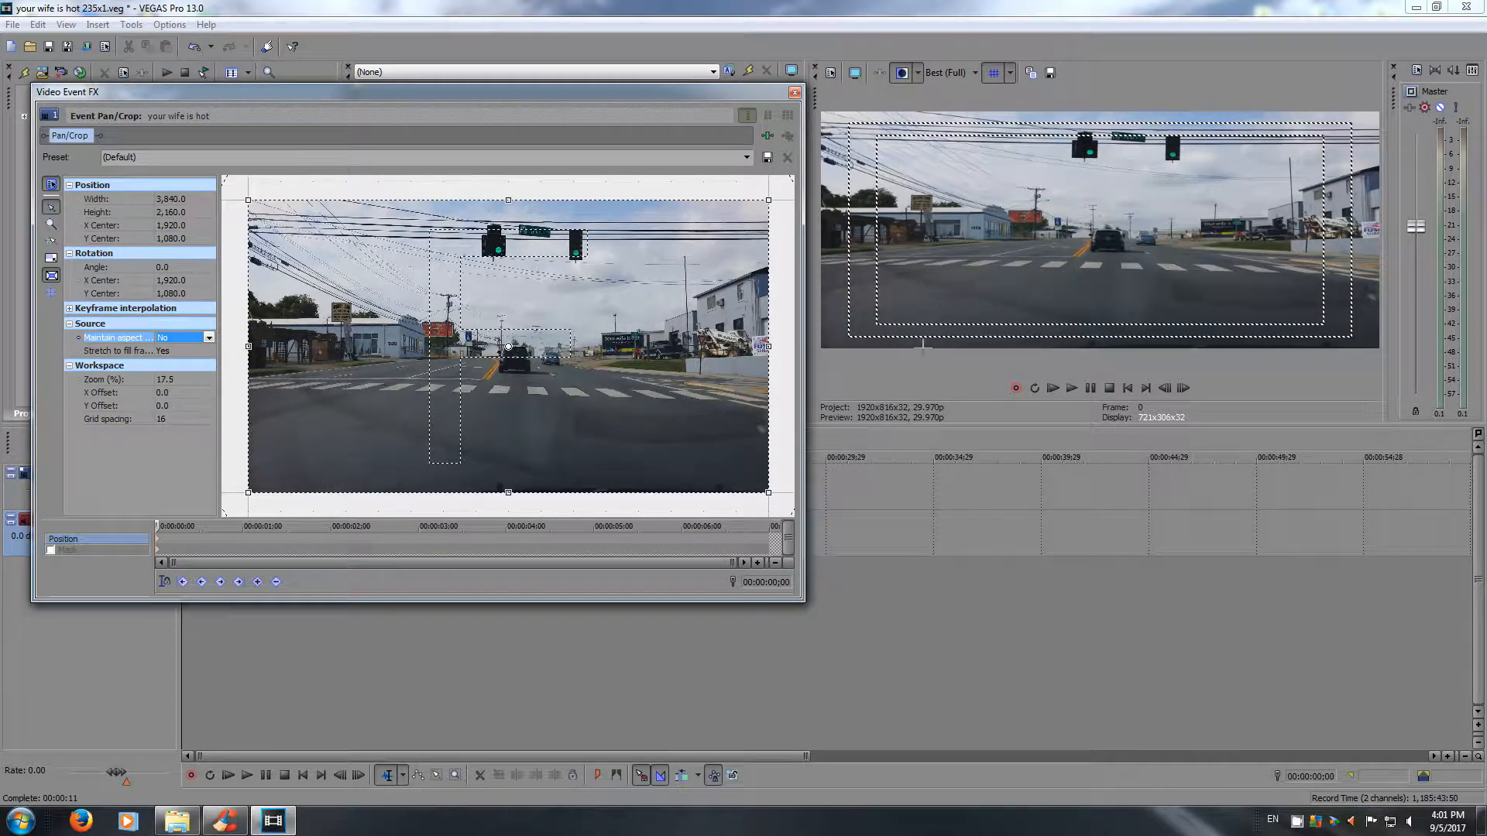
pyautogui.click(794, 93)
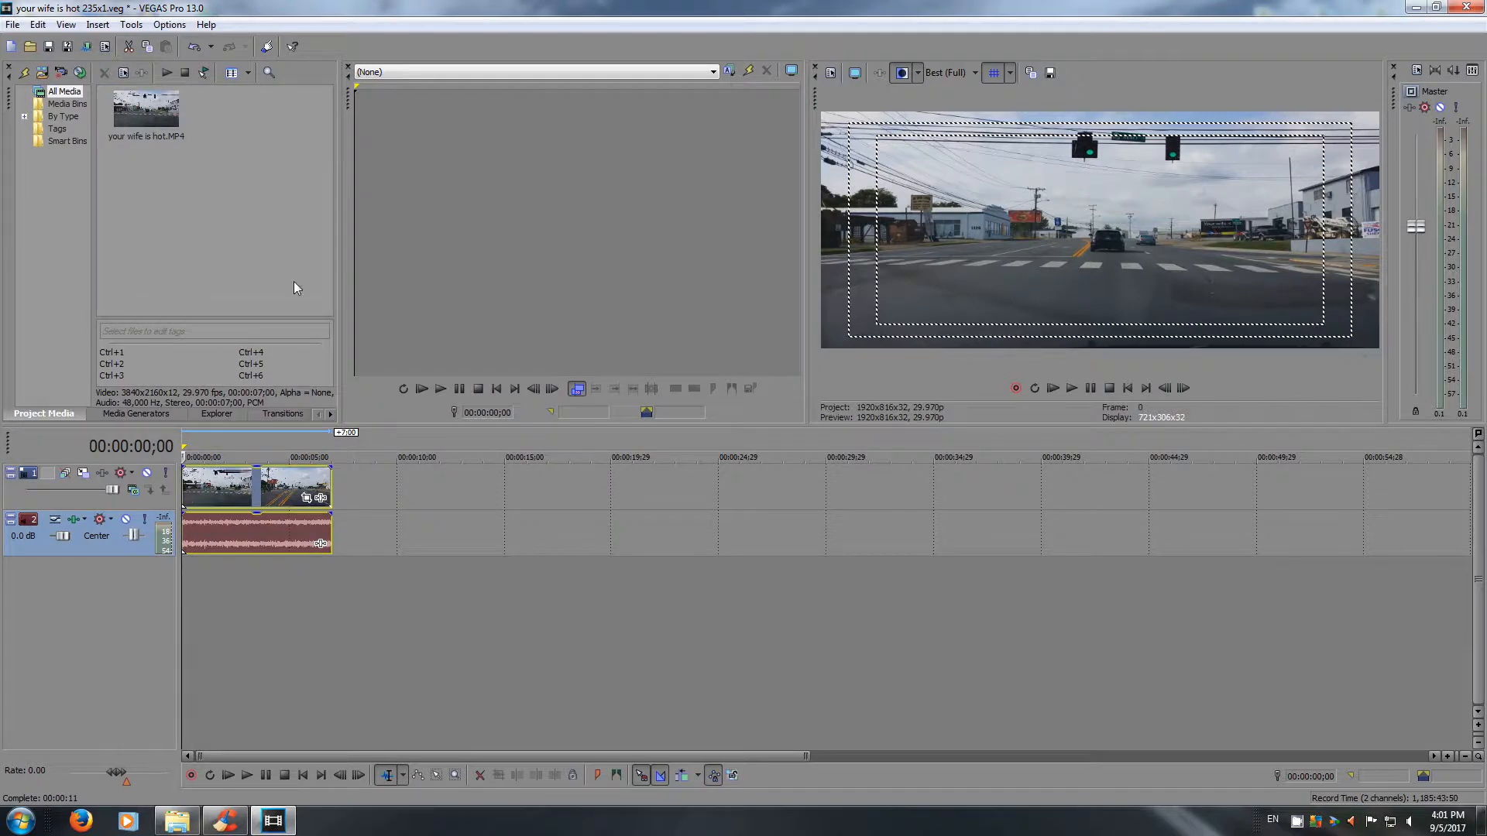
# Choose the MainConcept AVC/AAC template Note3 QfHD 2.35:1 3840x2160/30p for rendering and open its custom settings.
pyautogui.click(87, 47)
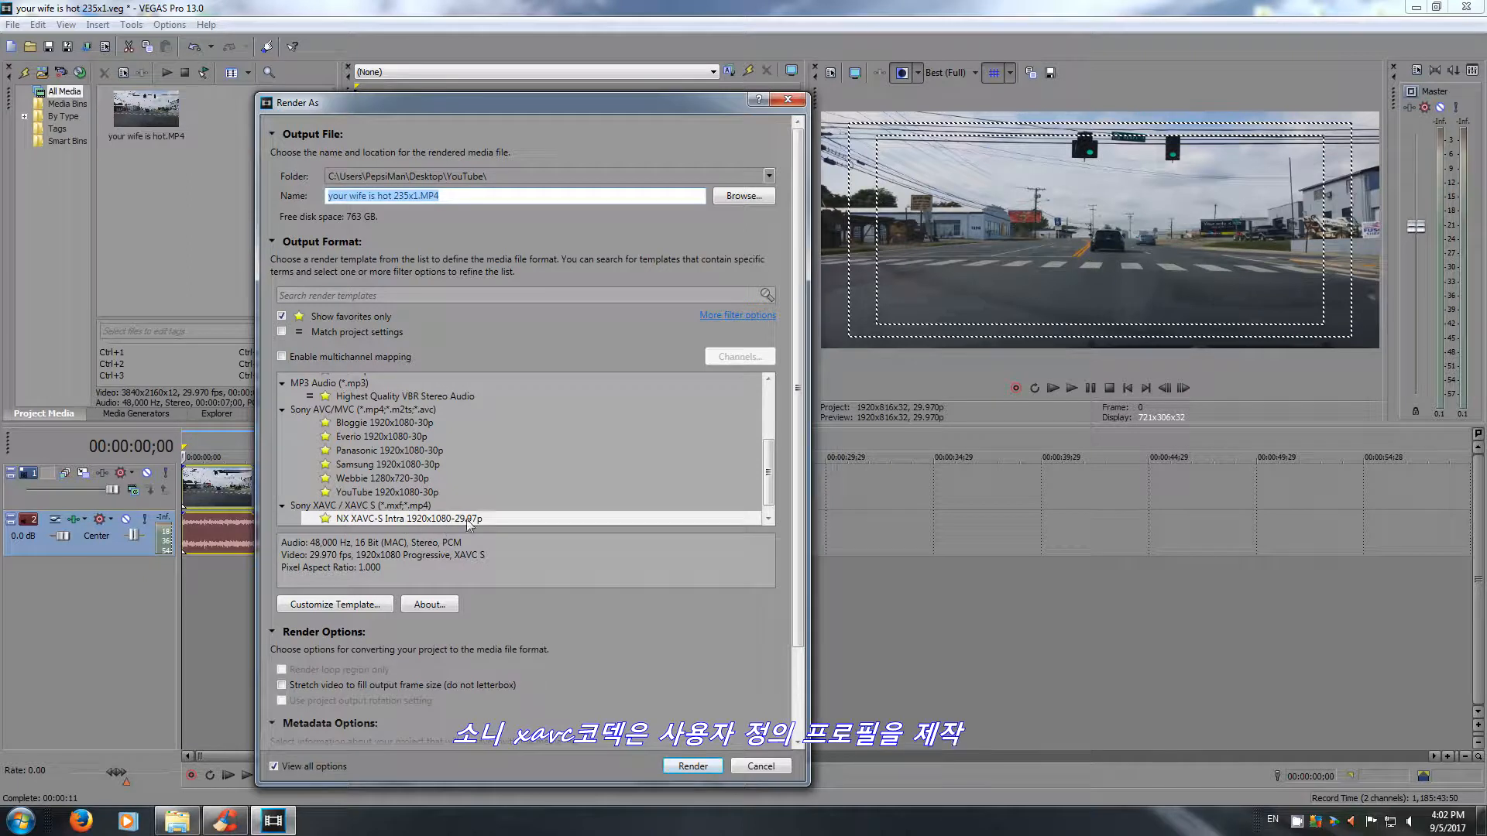
pyautogui.moveTo(769, 497); pyautogui.dragTo(768, 442)
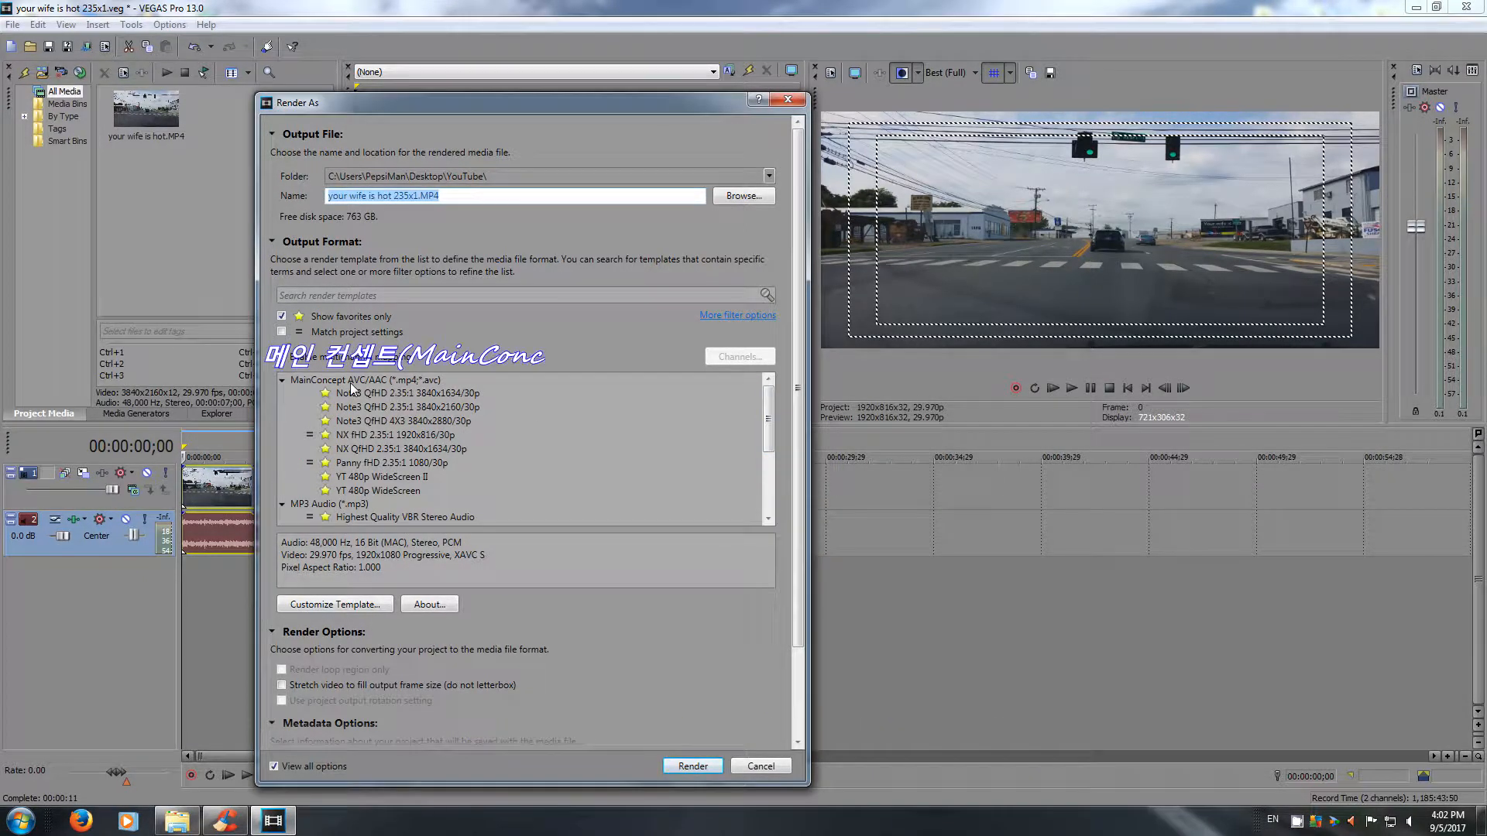
pyautogui.click(388, 382)
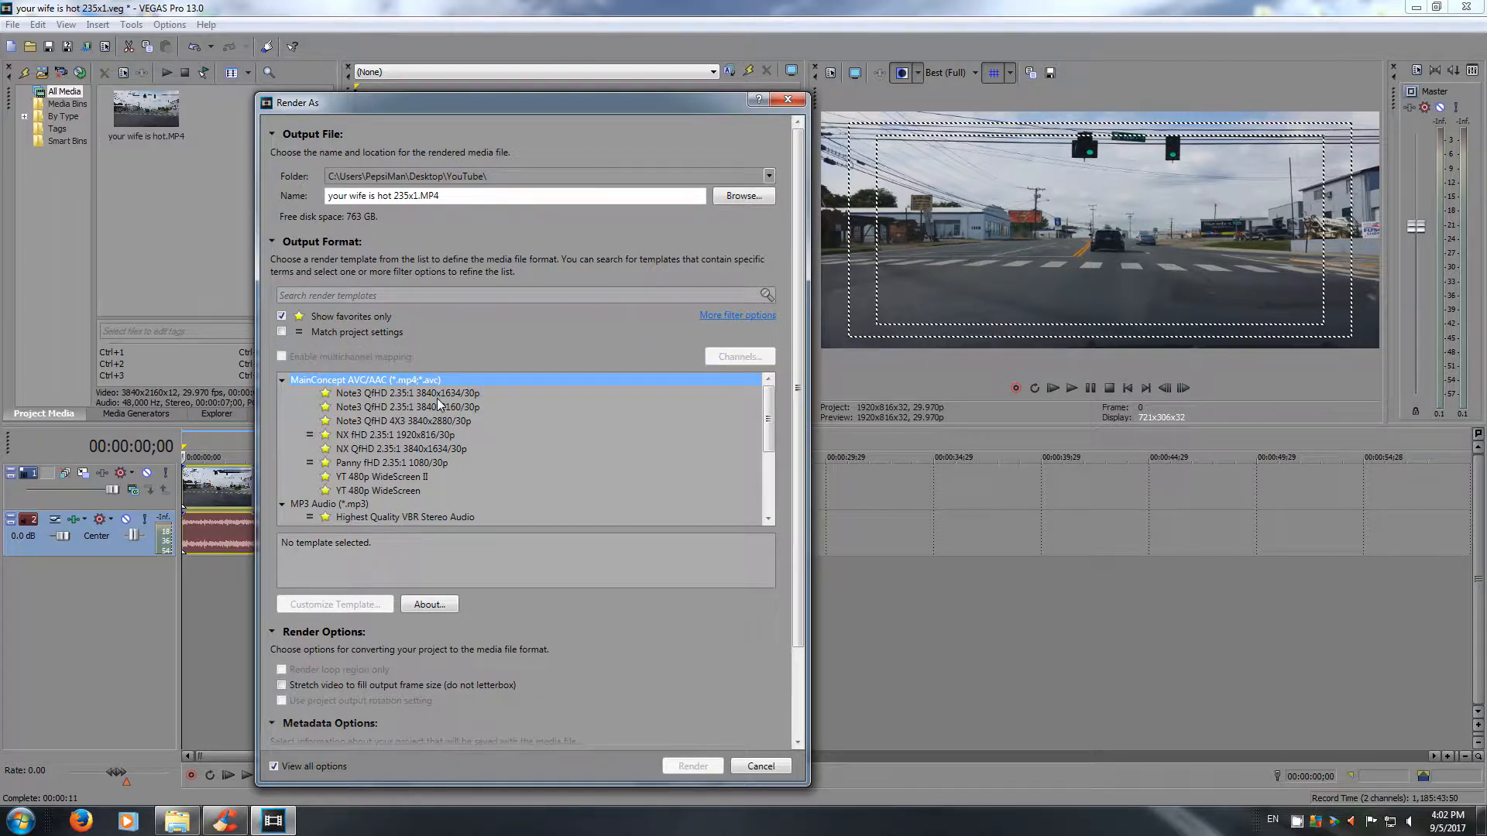
pyautogui.click(429, 407)
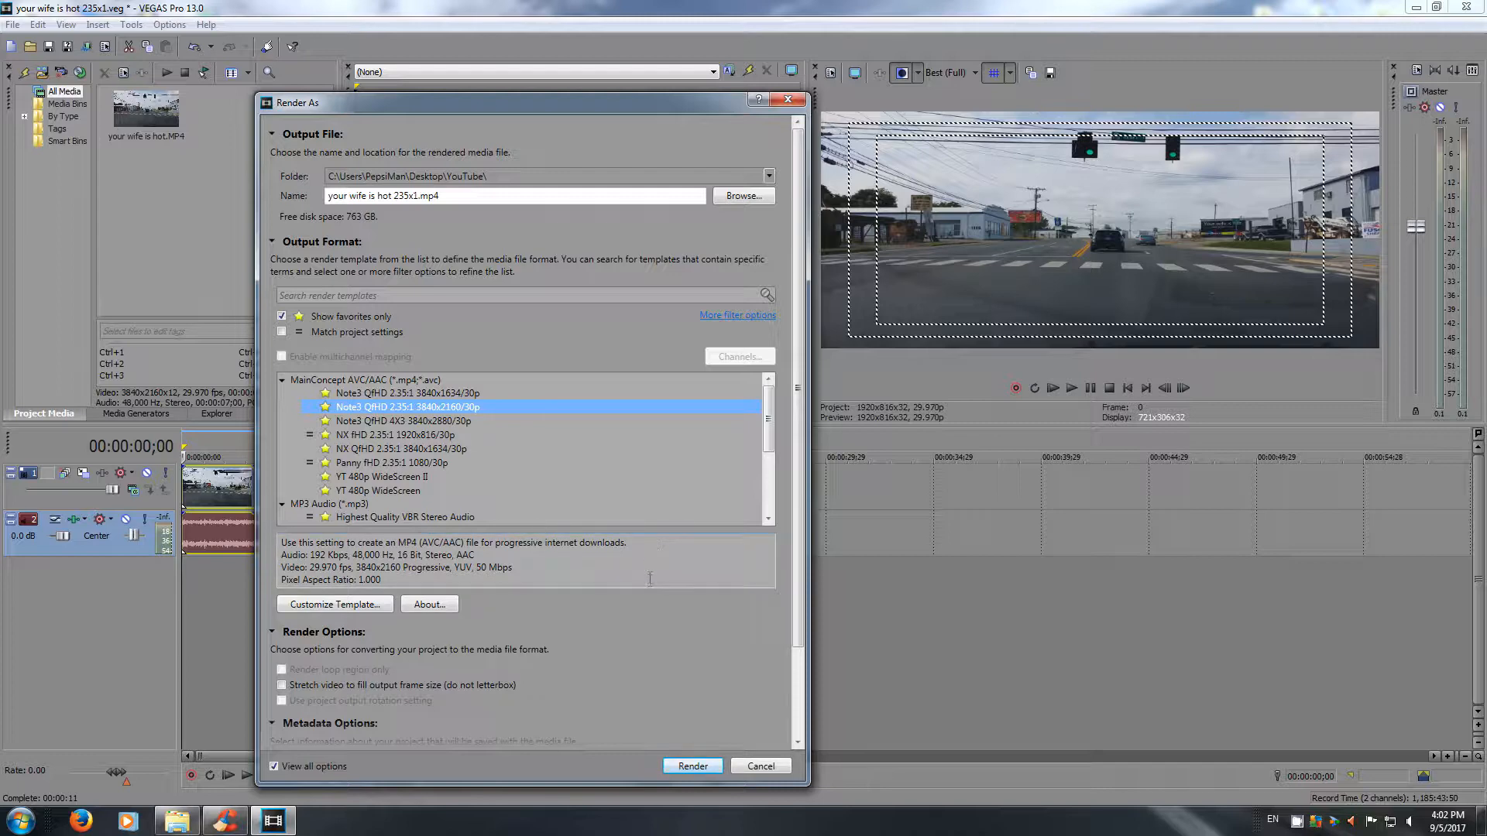
pyautogui.click(361, 604)
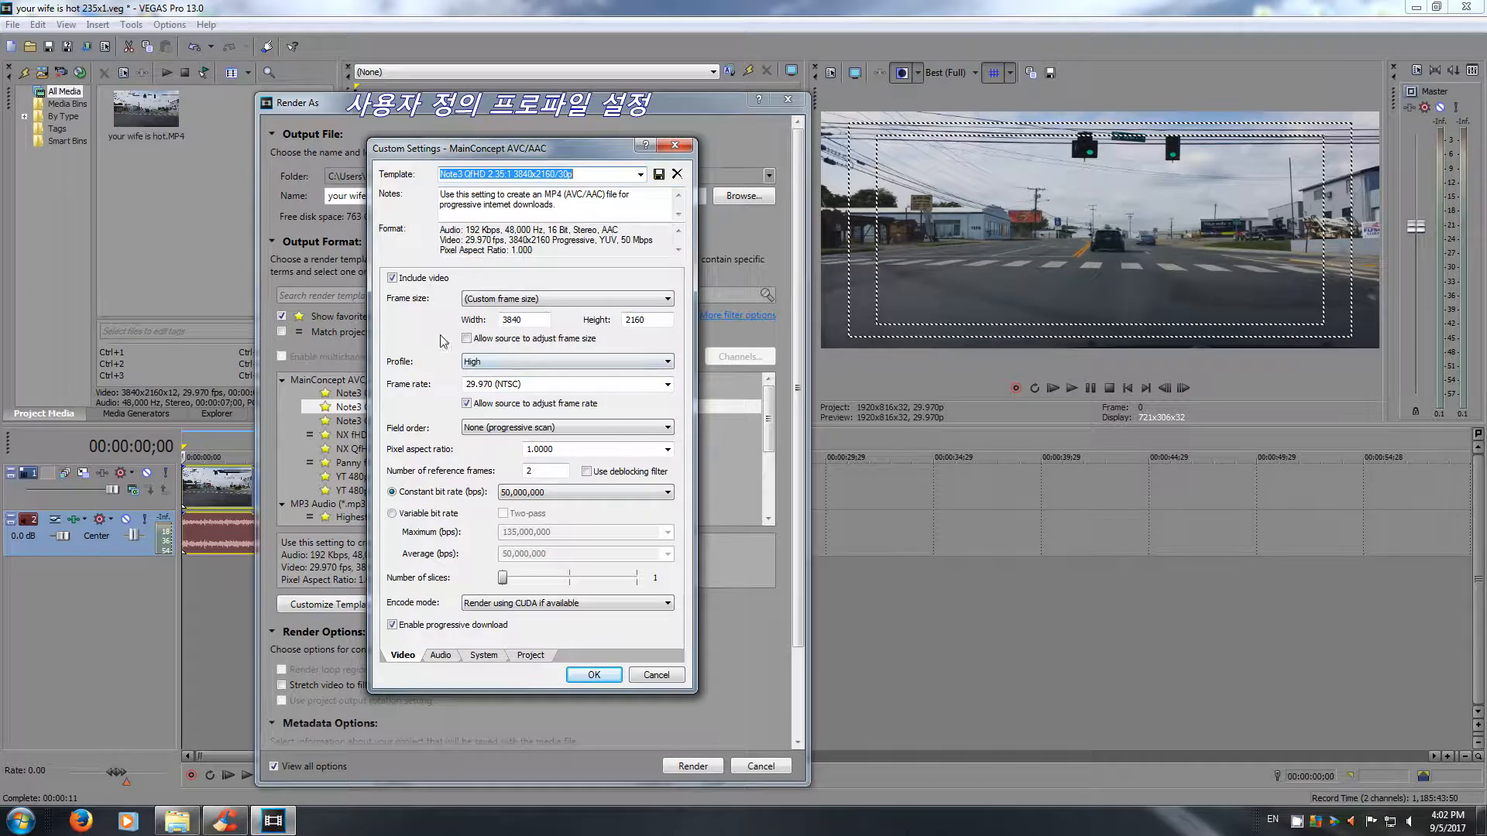
# Set the render template's custom frame size to 1920 wide by 816 high, keeping the constant bit rate at 50,000,000 bps.
pyautogui.click(667, 300)
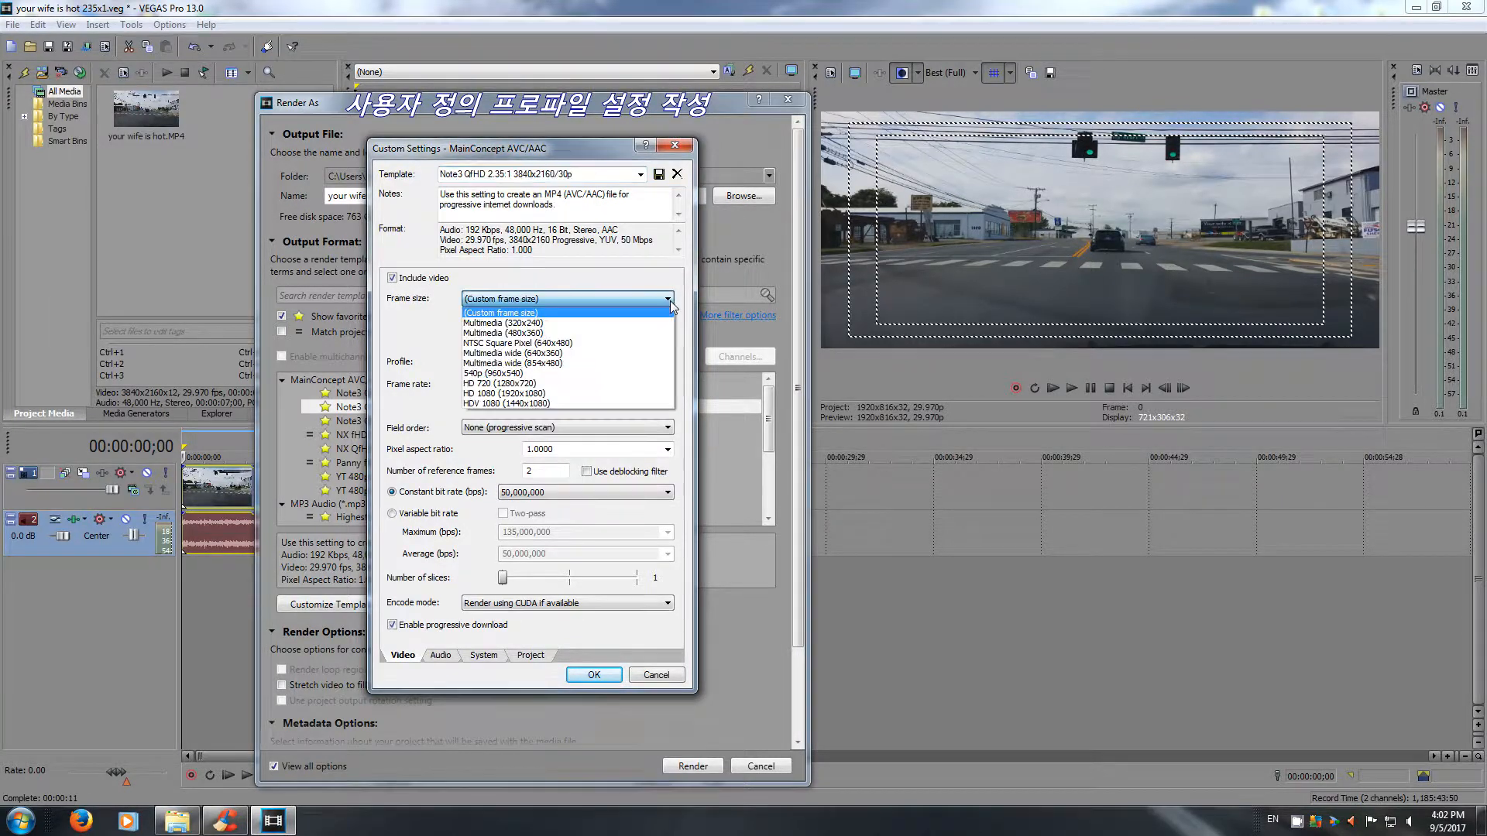
pyautogui.click(619, 278)
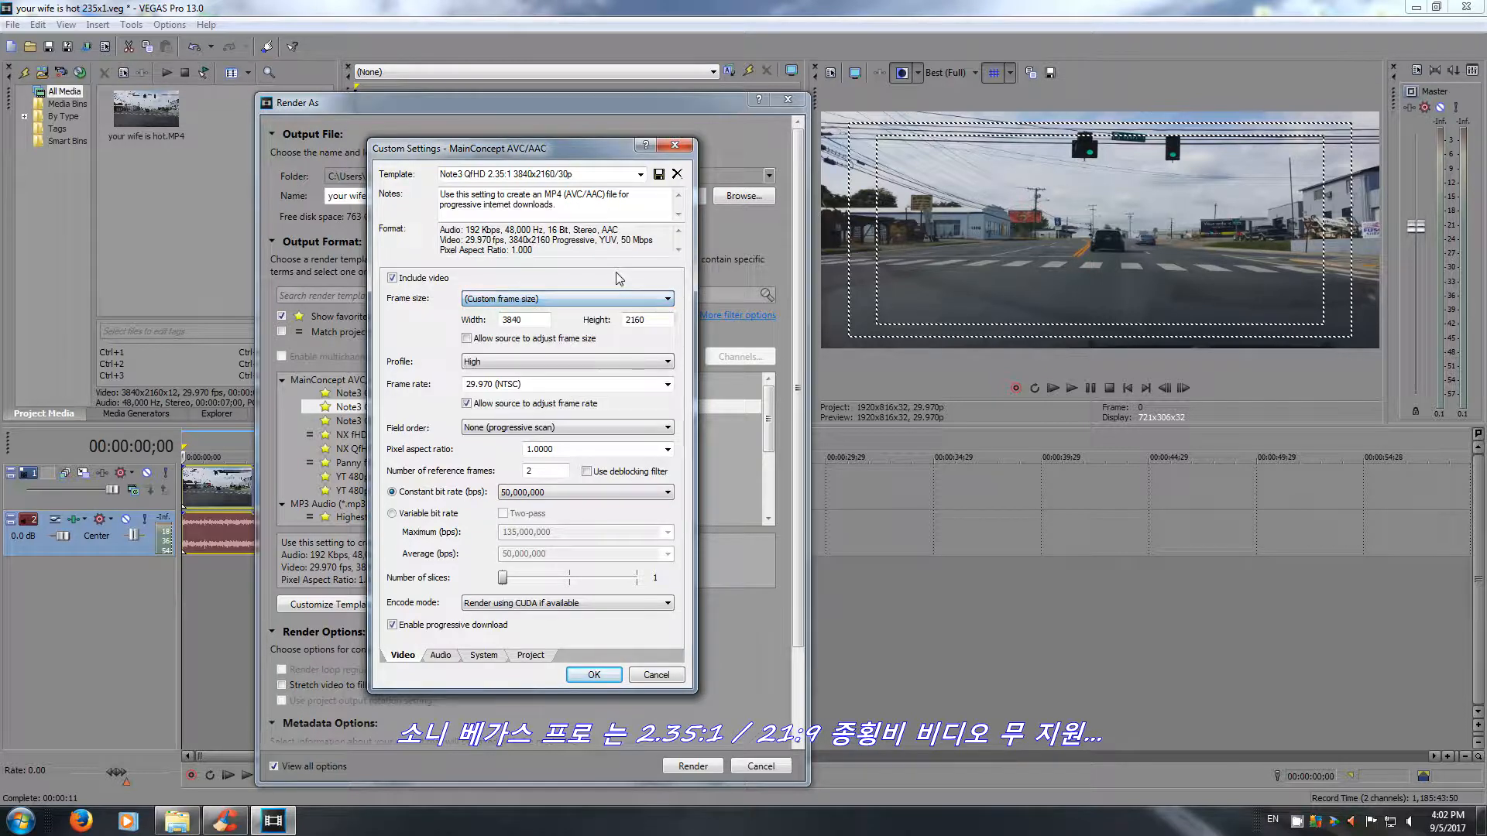
pyautogui.doubleClick(531, 324)
pyautogui.write('1920')
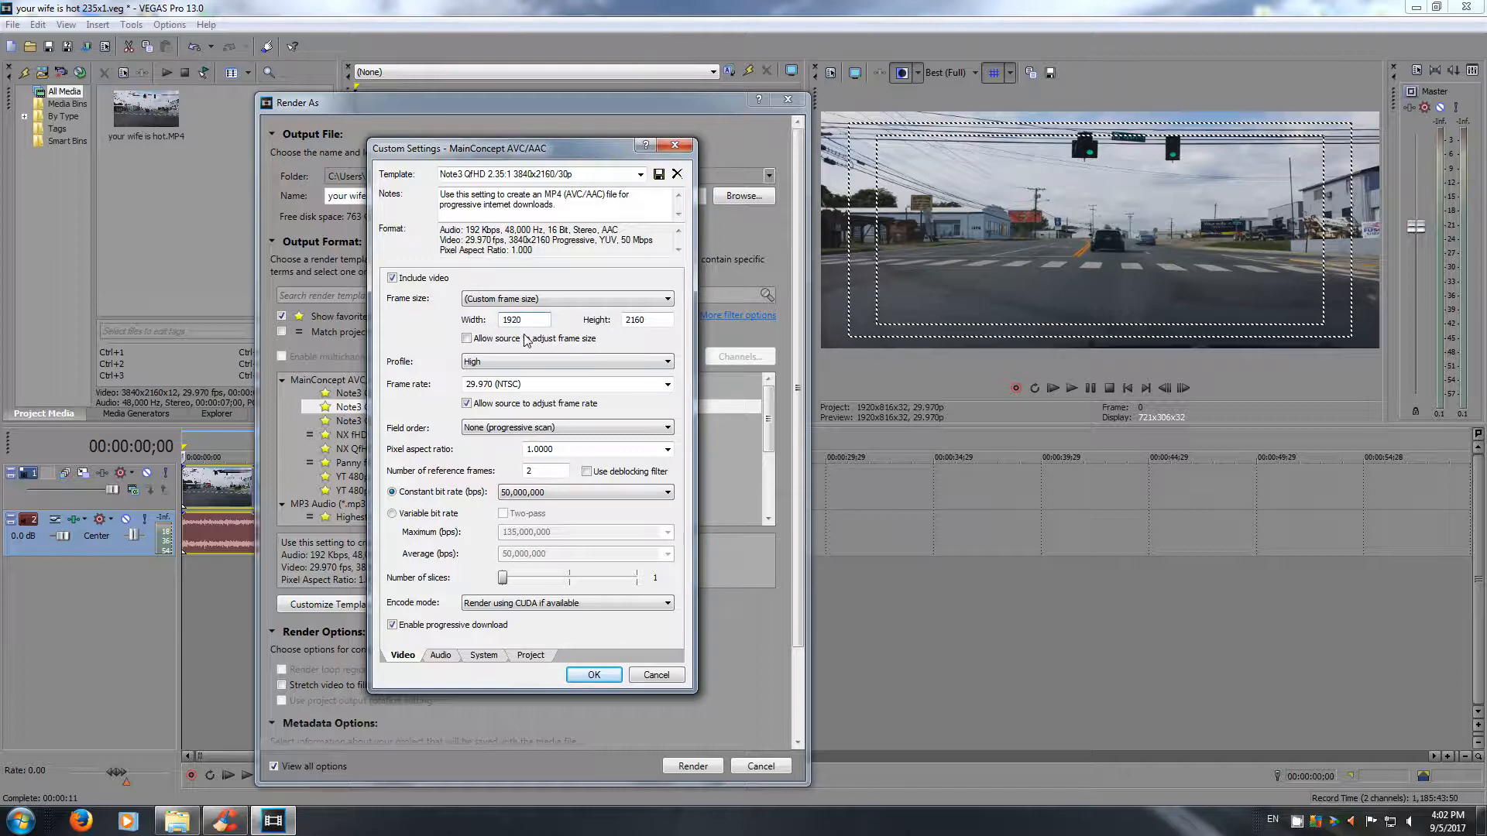
pyautogui.doubleClick(611, 320)
pyautogui.write('8')
pyautogui.click(667, 494)
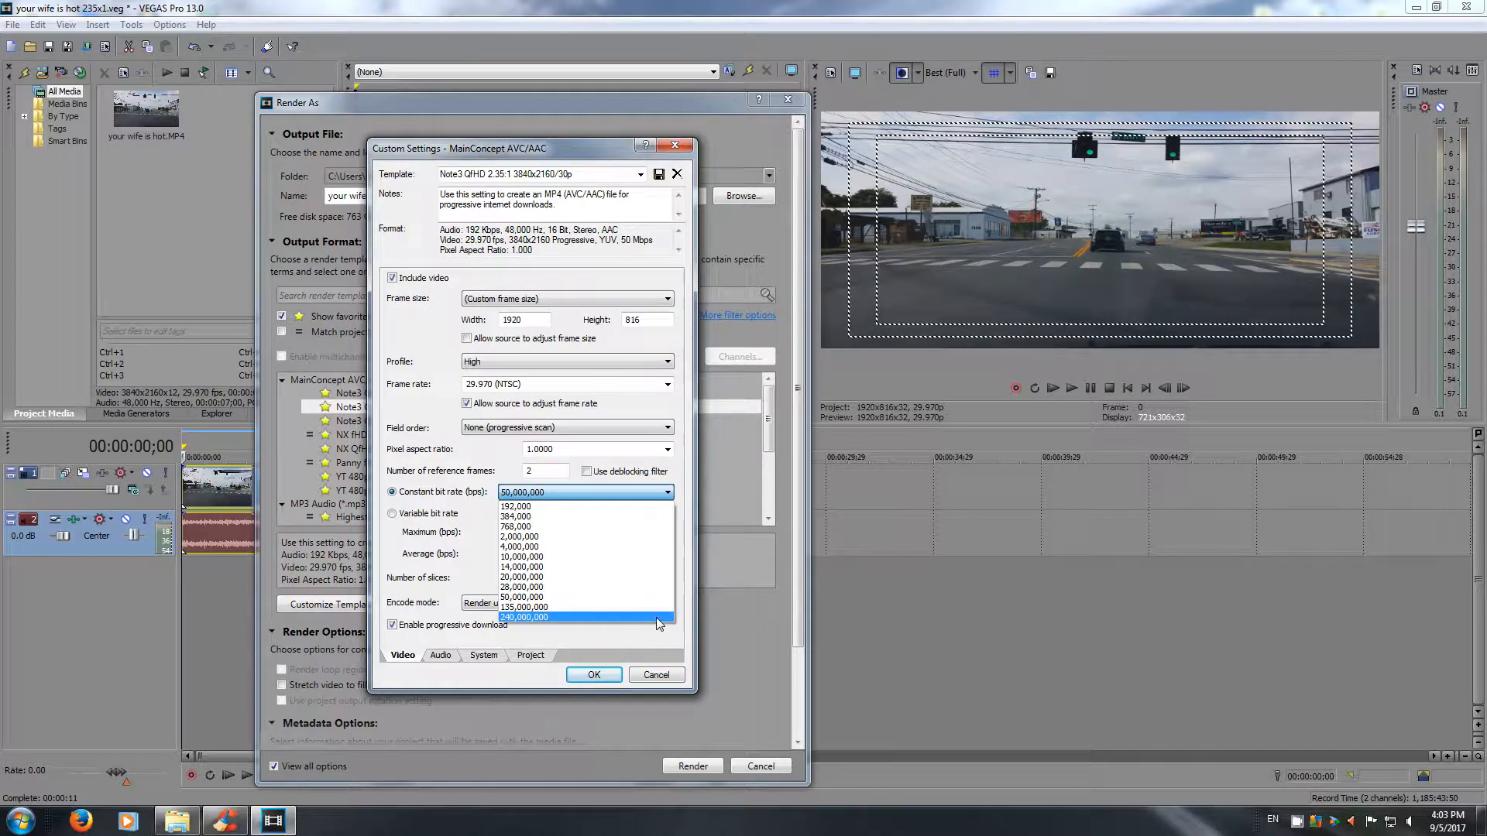
pyautogui.click(611, 491)
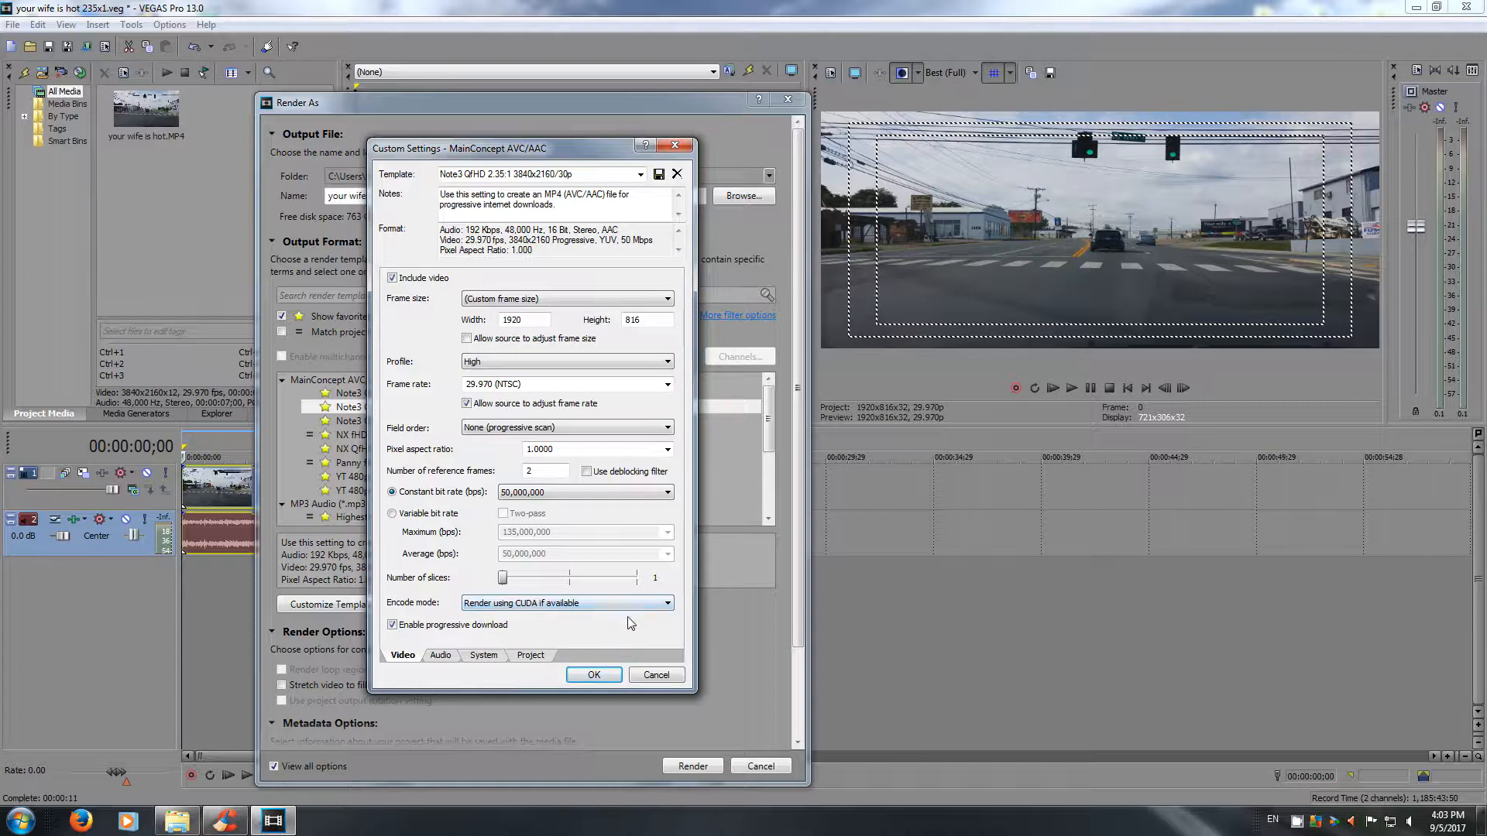
# Check the template's audio, system and project settings, keeping the sample rate at 48,000 Hz, and apply the custom settings.
pyautogui.click(441, 656)
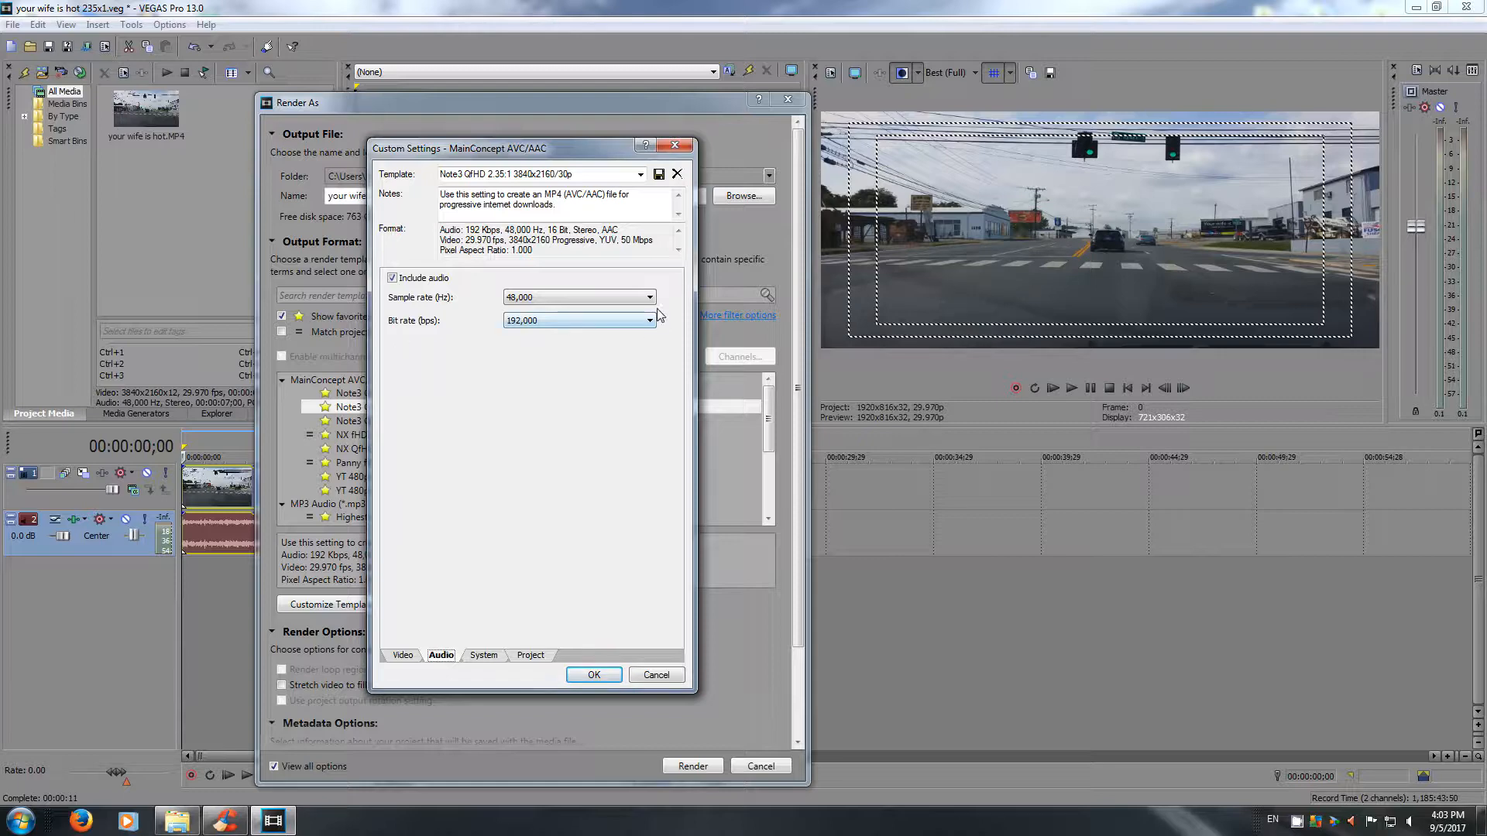
pyautogui.click(650, 299)
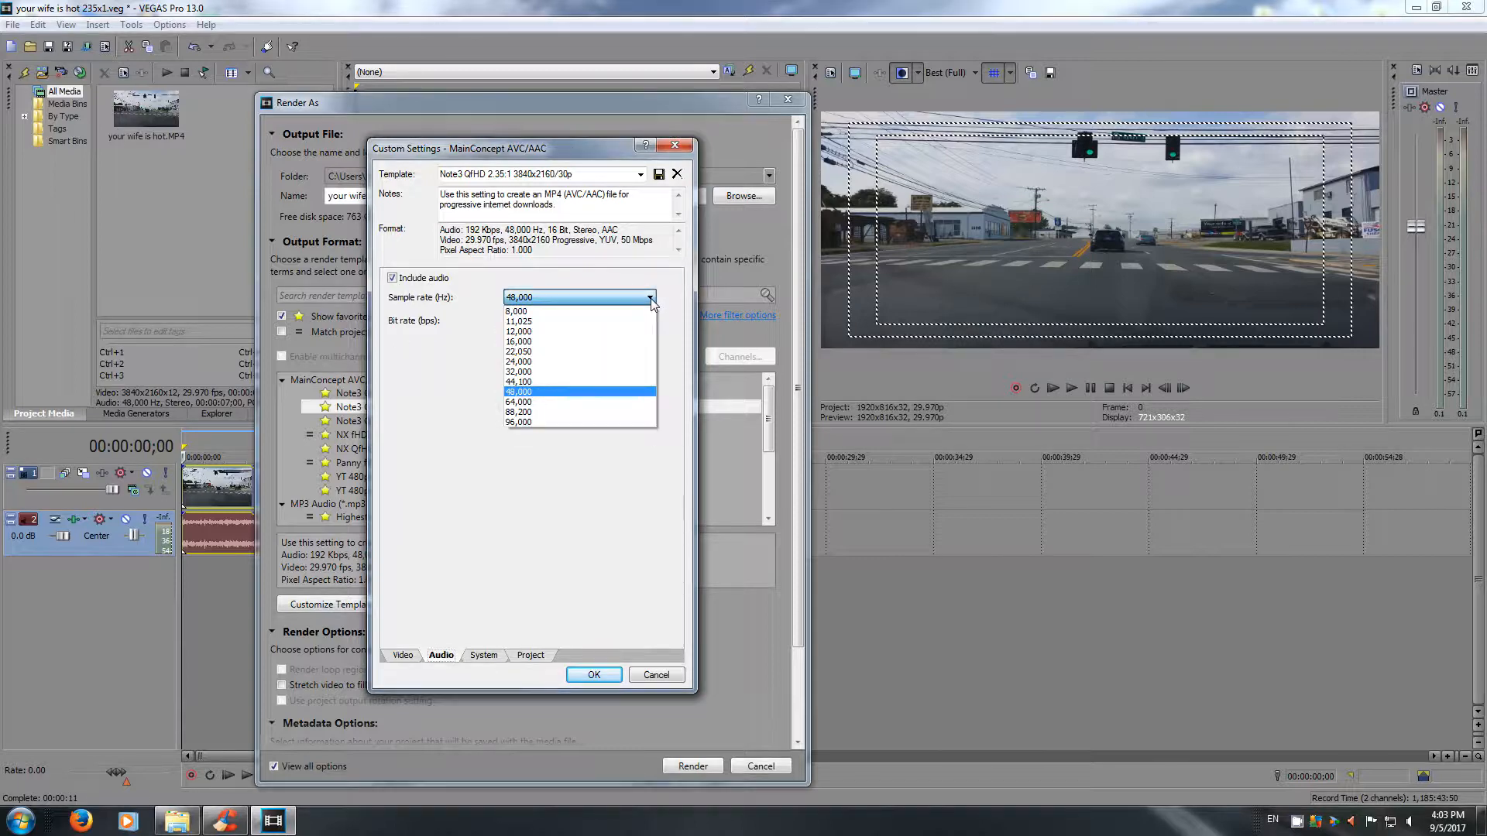
pyautogui.click(639, 381)
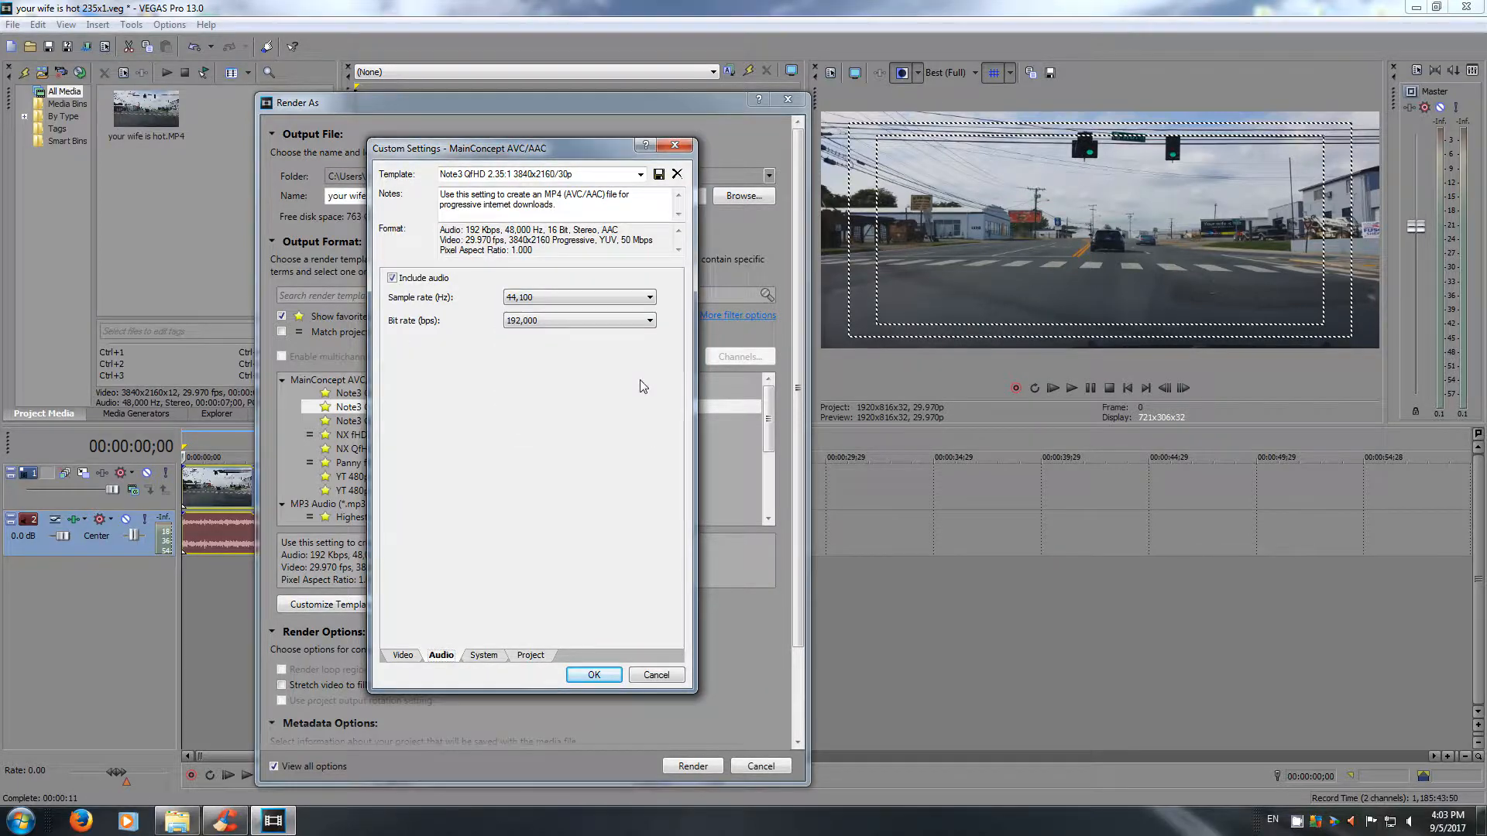
pyautogui.click(651, 299)
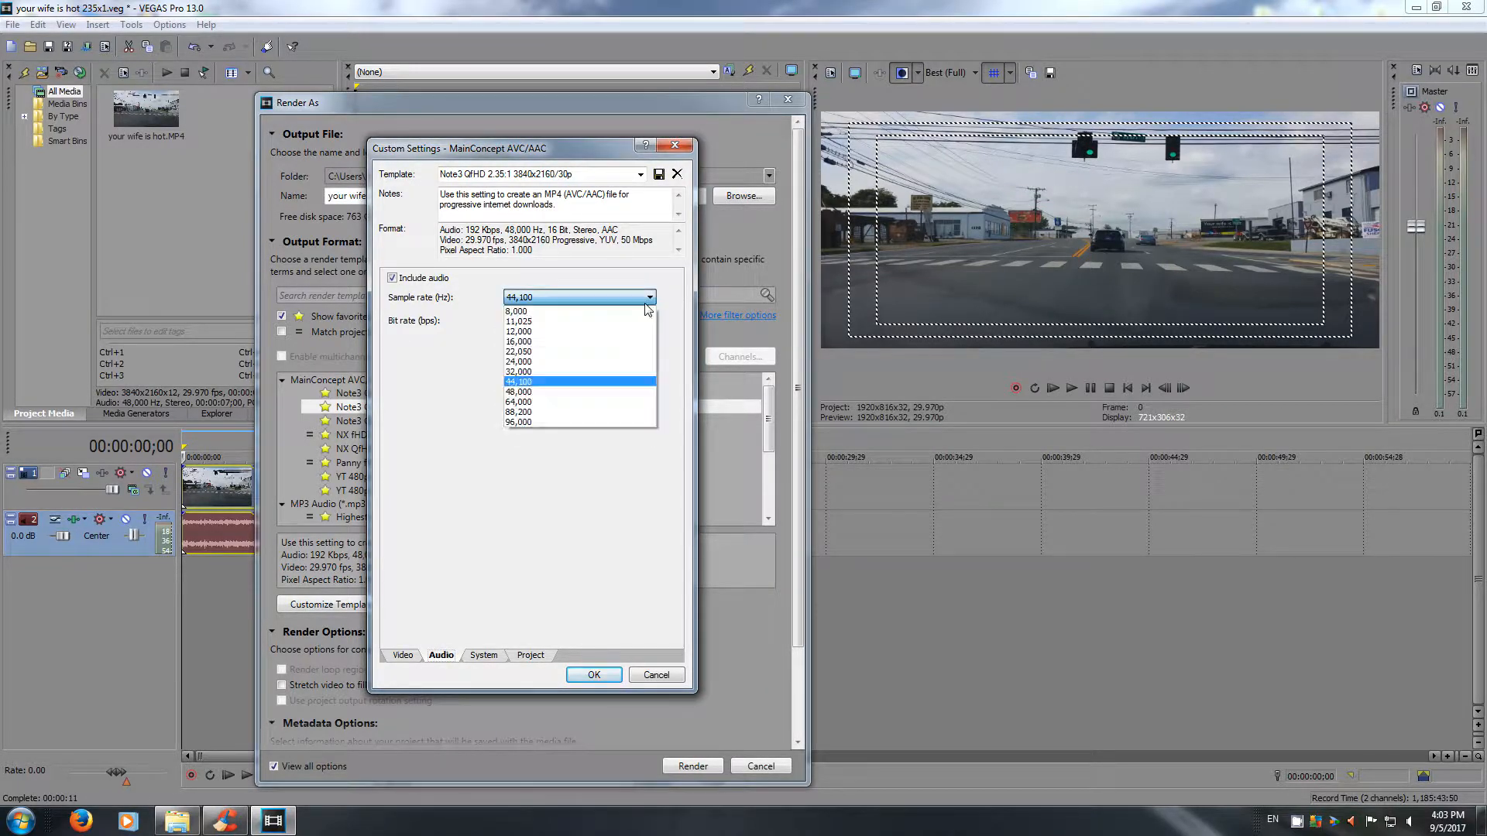
pyautogui.click(639, 393)
pyautogui.click(484, 657)
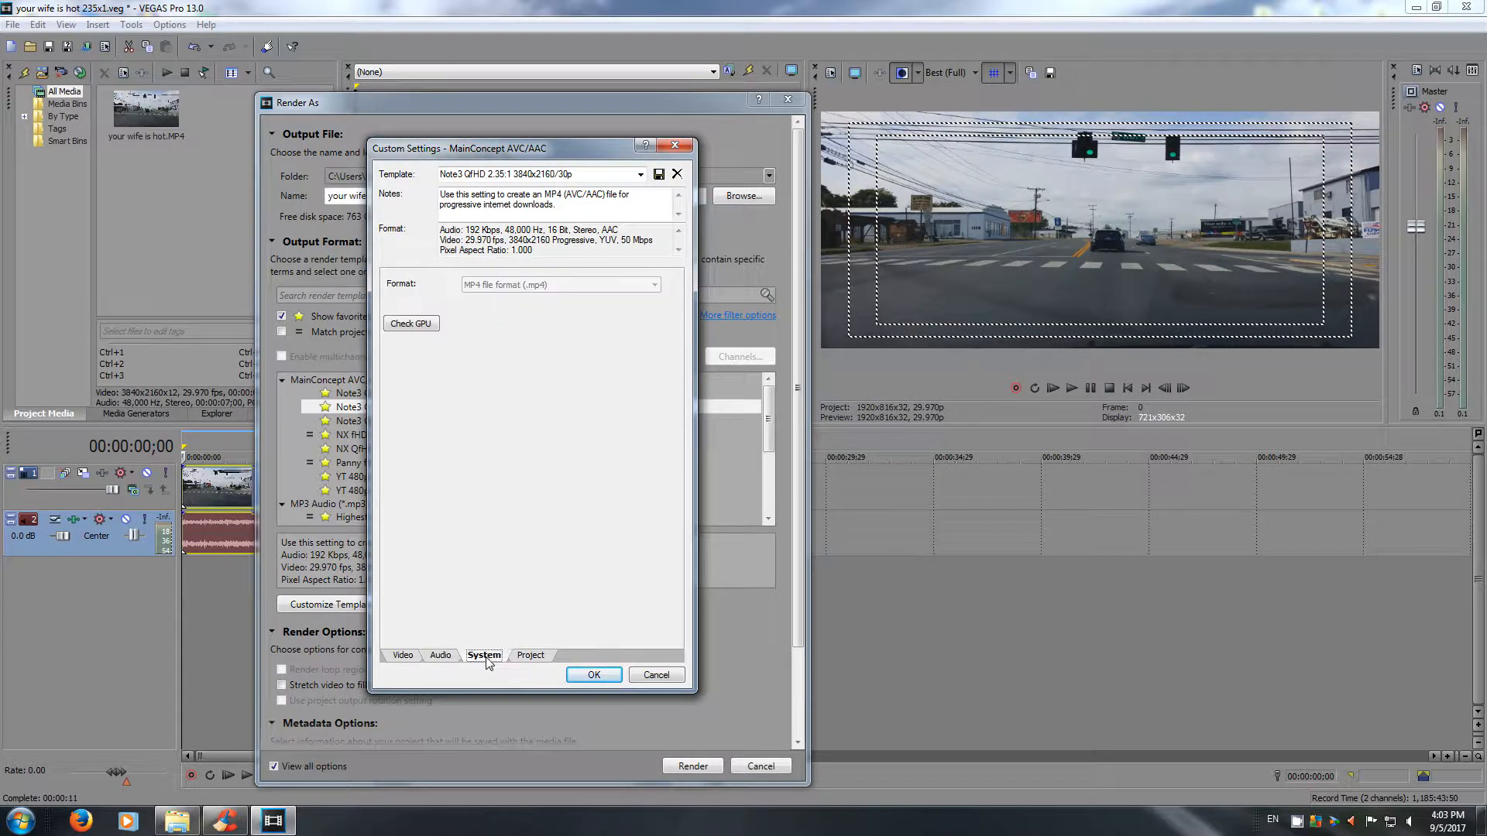
pyautogui.click(531, 657)
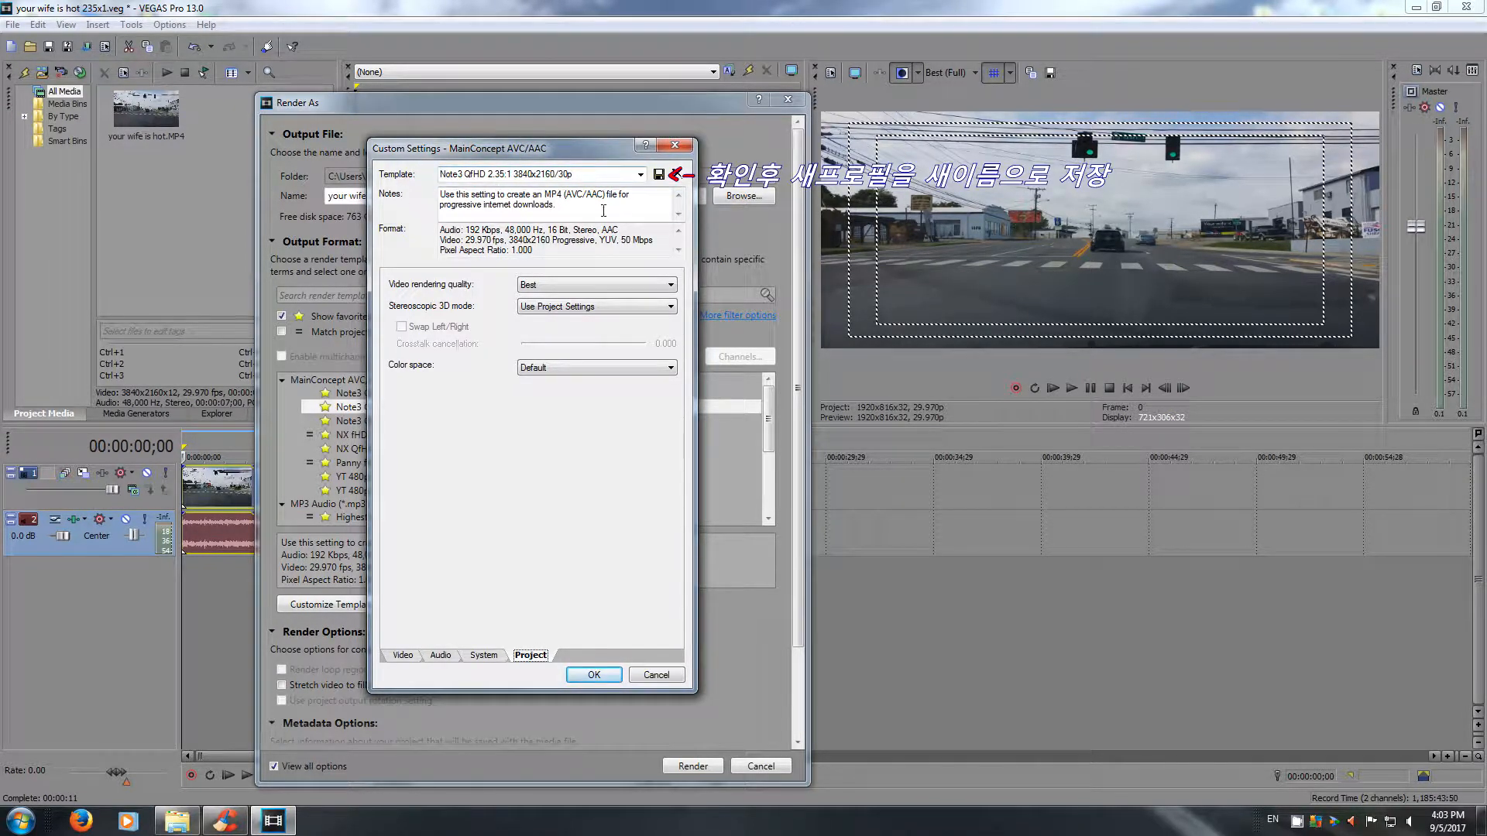
pyautogui.click(594, 674)
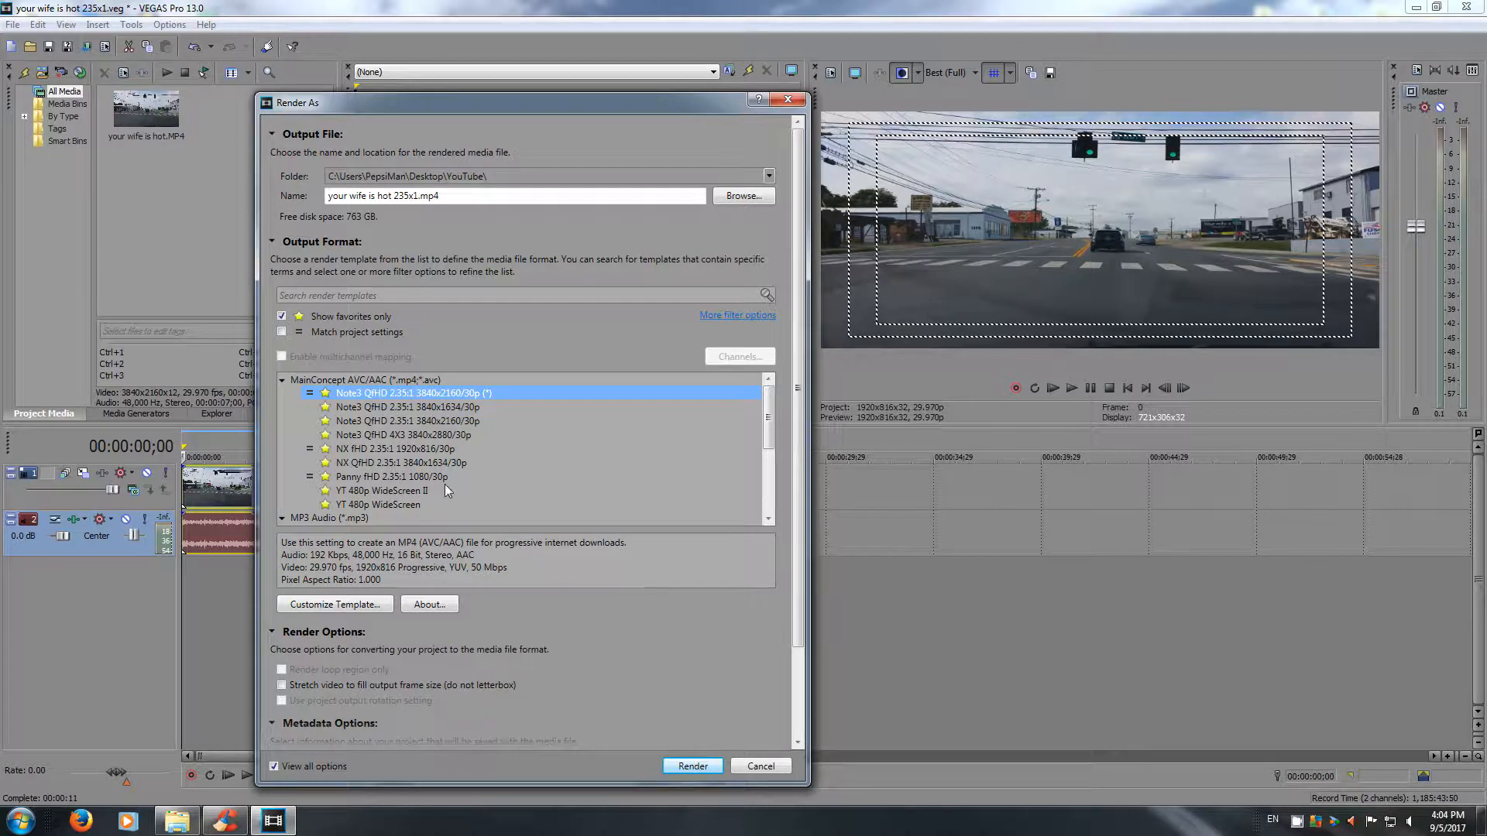
# Render the project to a new file named your wife is hot 235x1_2.mp4 instead of overwriting the existing one.
pyautogui.click(691, 768)
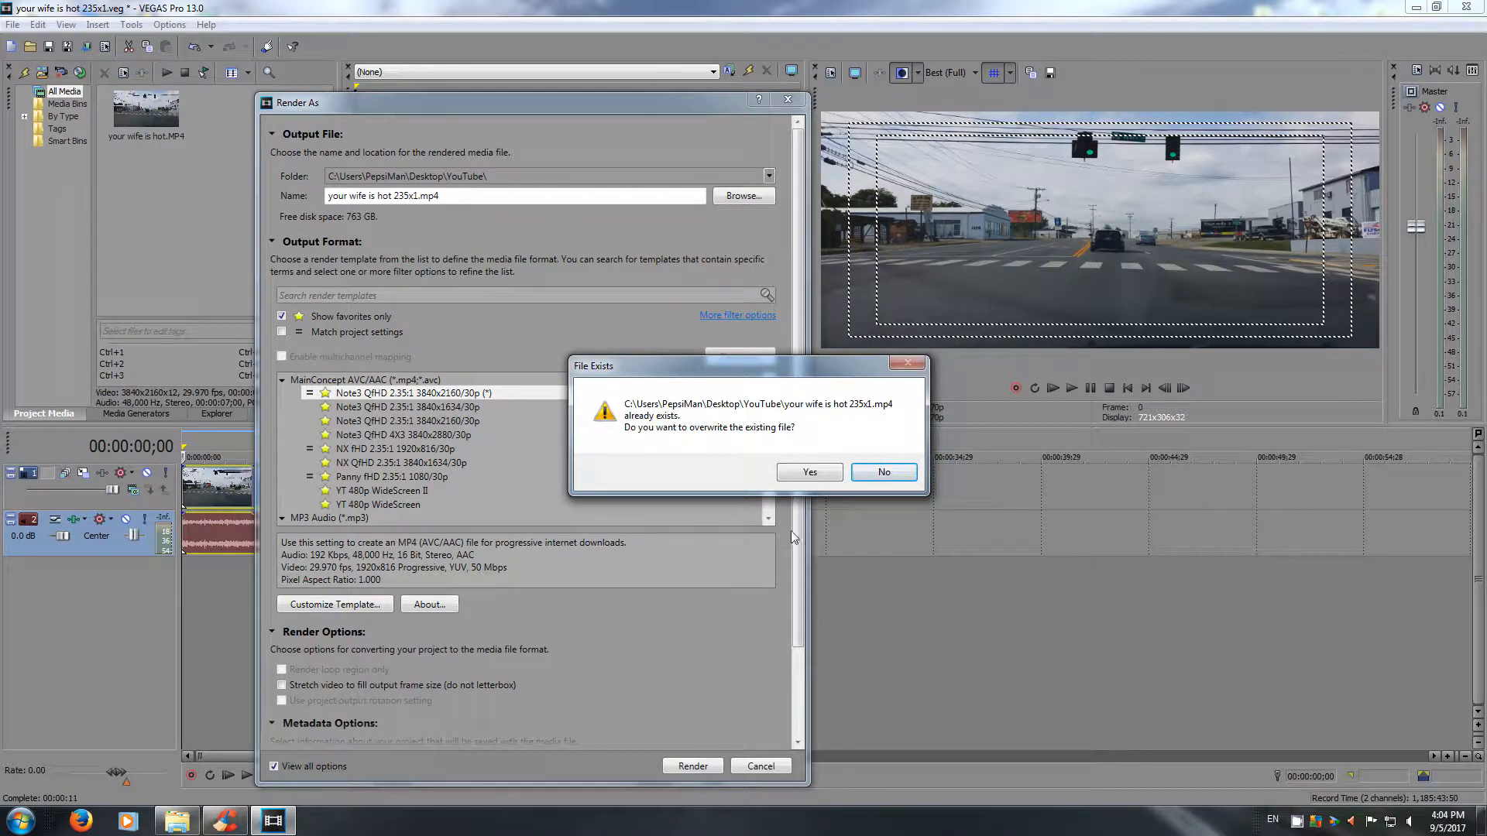
pyautogui.click(882, 474)
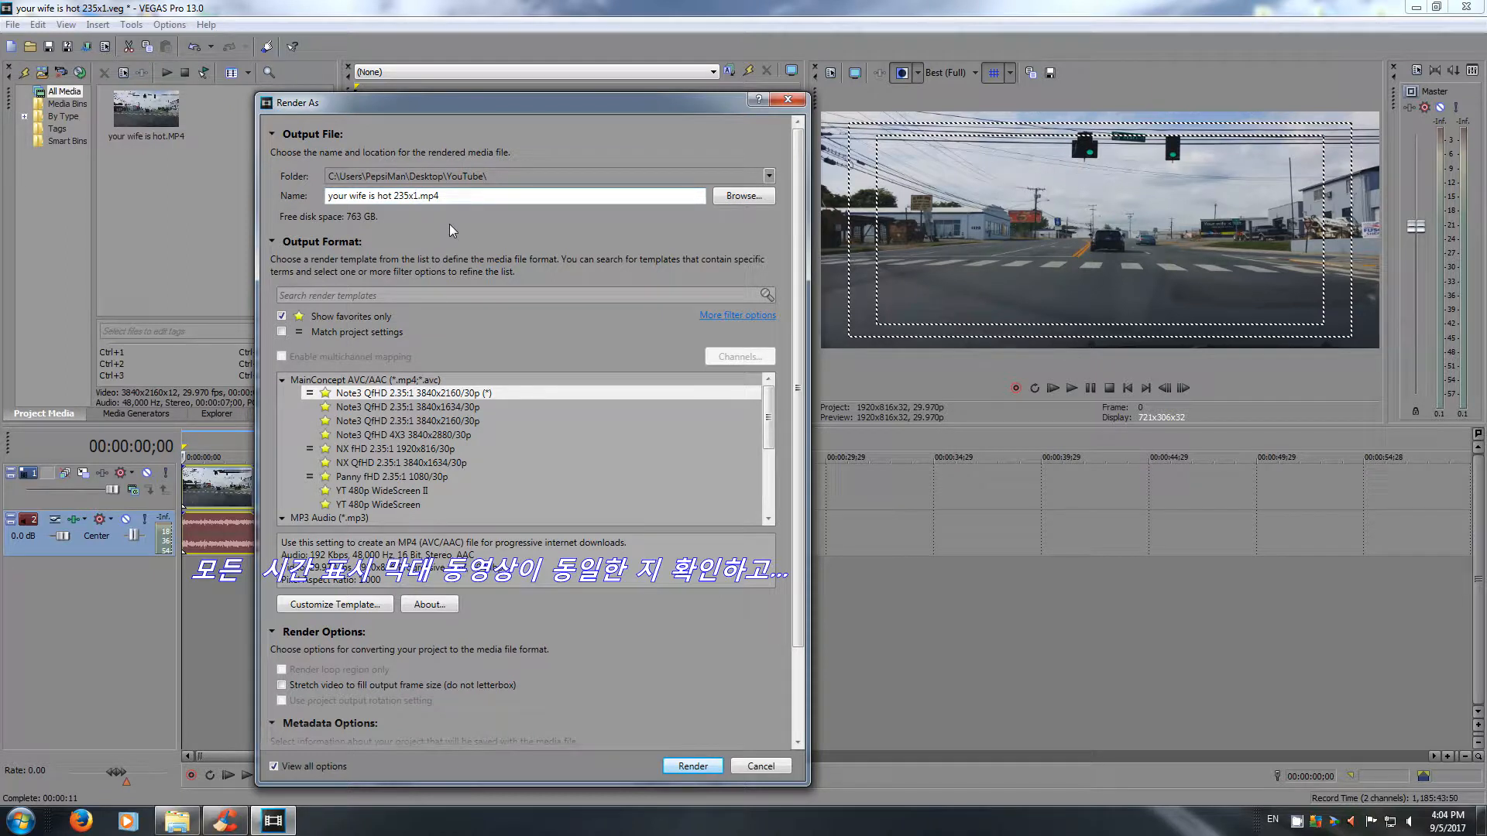
pyautogui.write('_2')
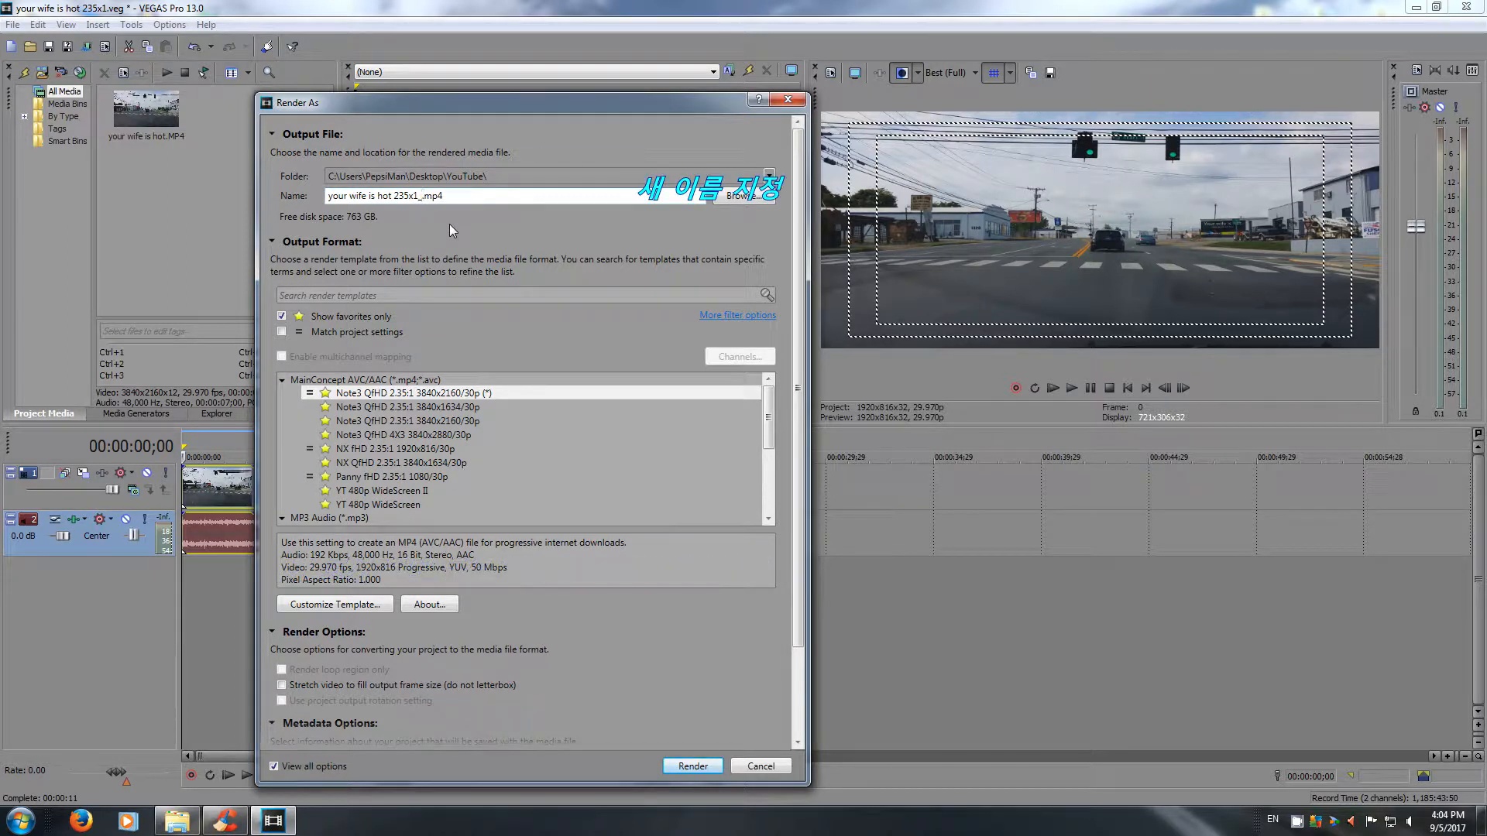
pyautogui.click(693, 766)
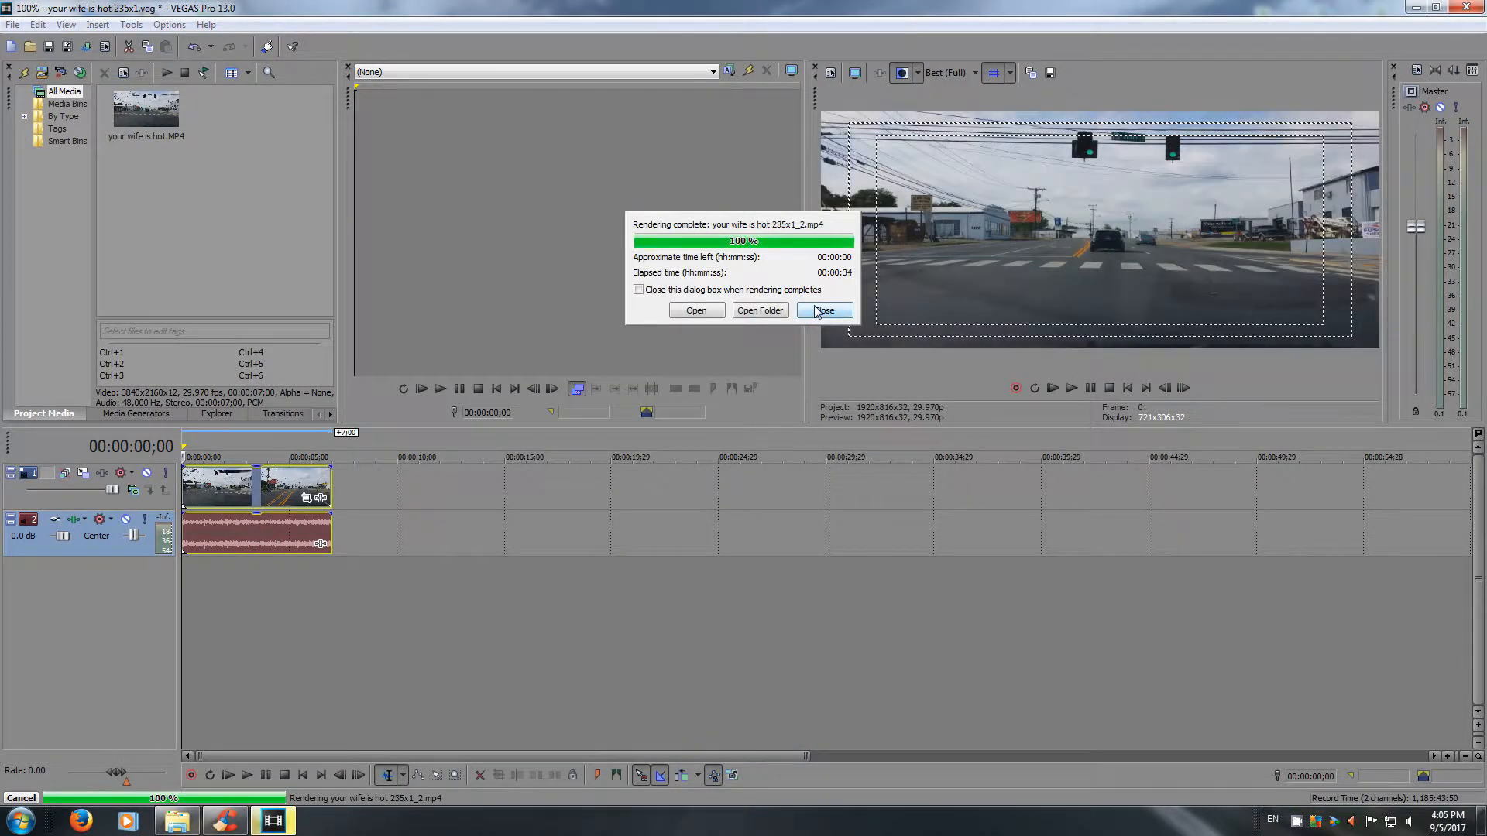
pyautogui.click(816, 311)
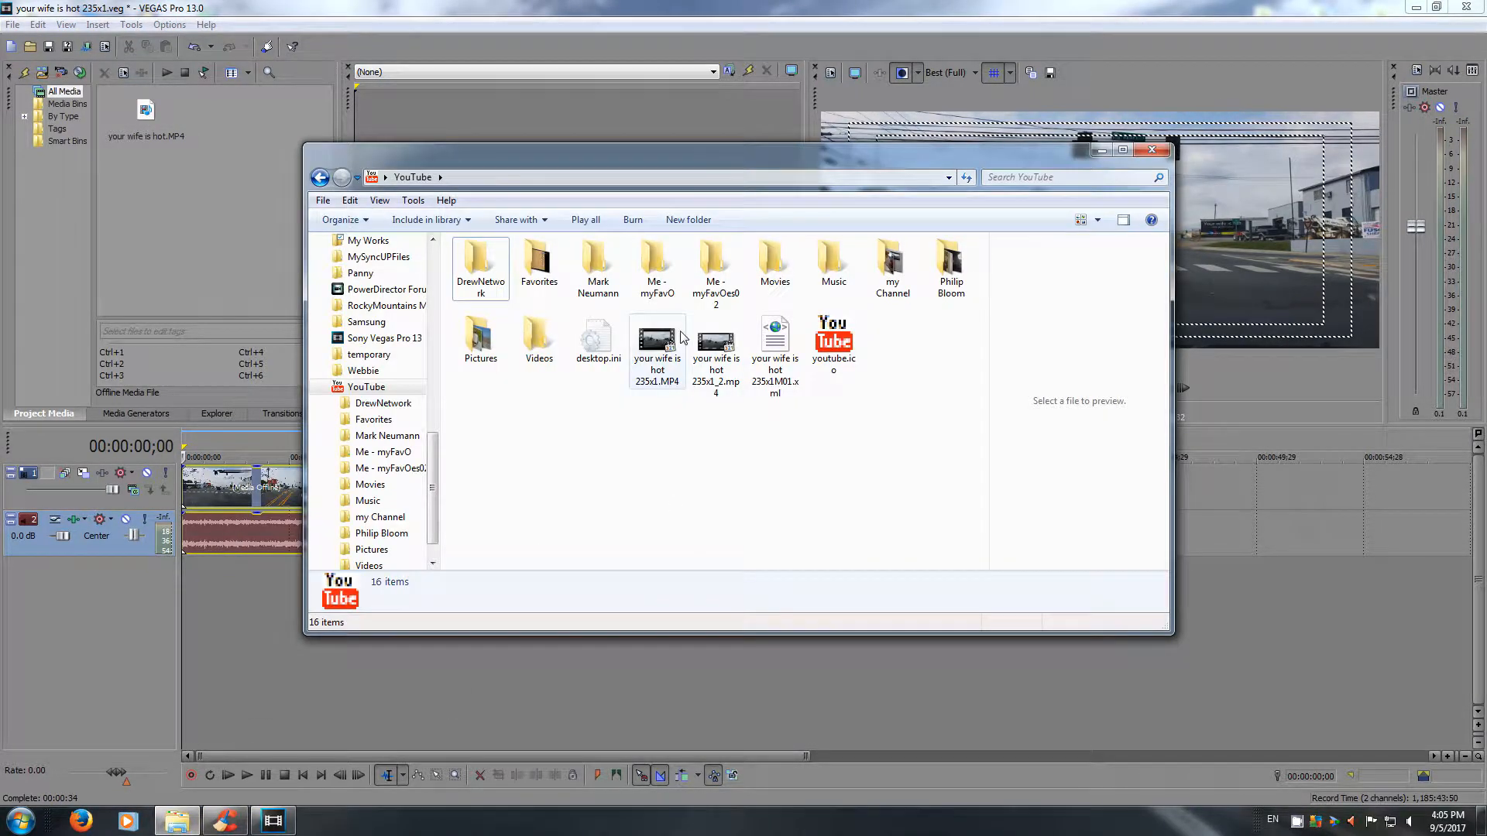
# Play your wife is hot 235x1_2.mp4 from the YouTube folder at 50% zoom in the screen's upper-left corner.
pyautogui.doubleClick(724, 369)
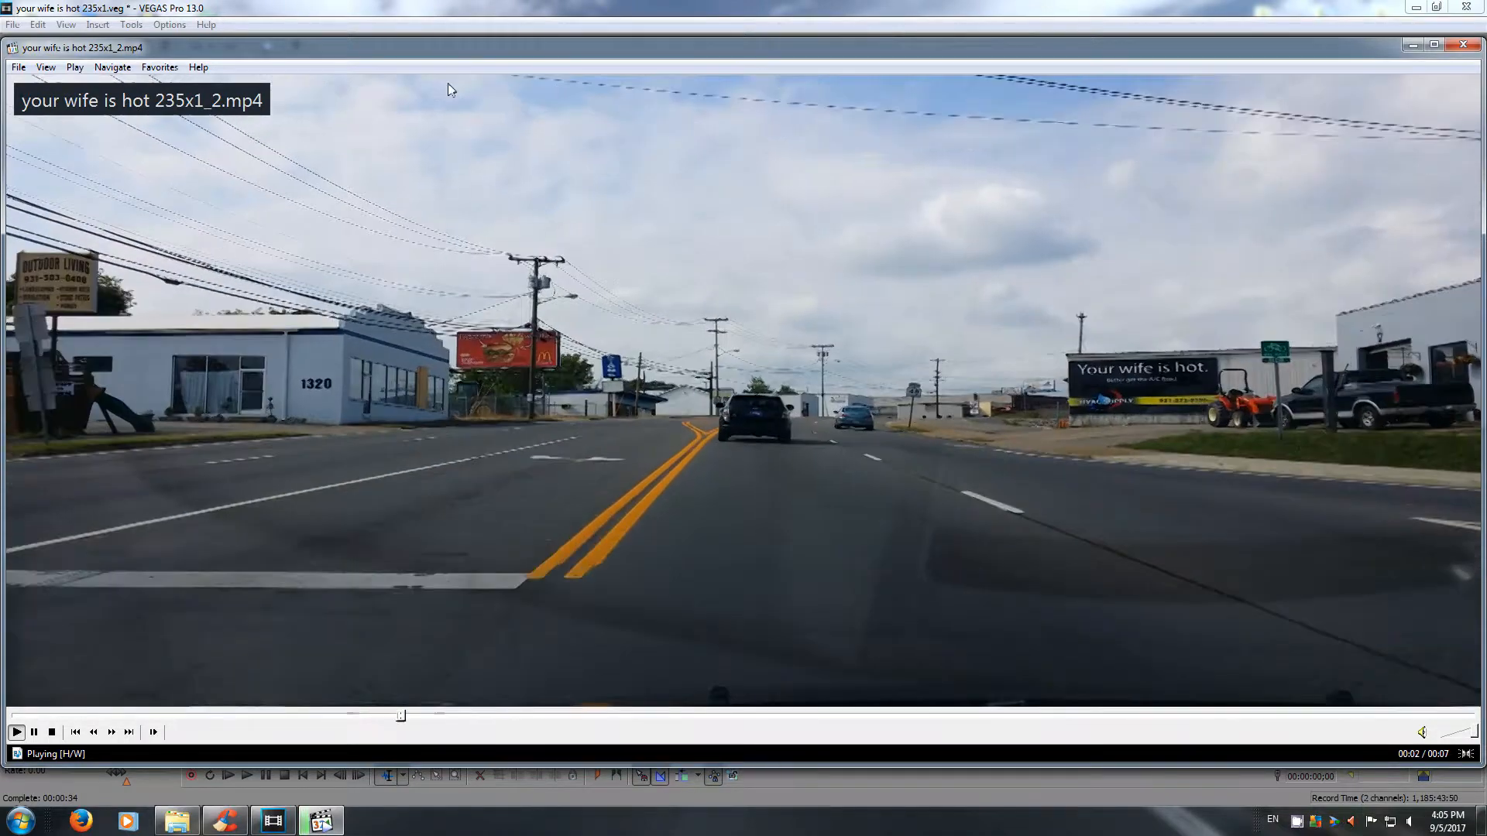
pyautogui.click(45, 68)
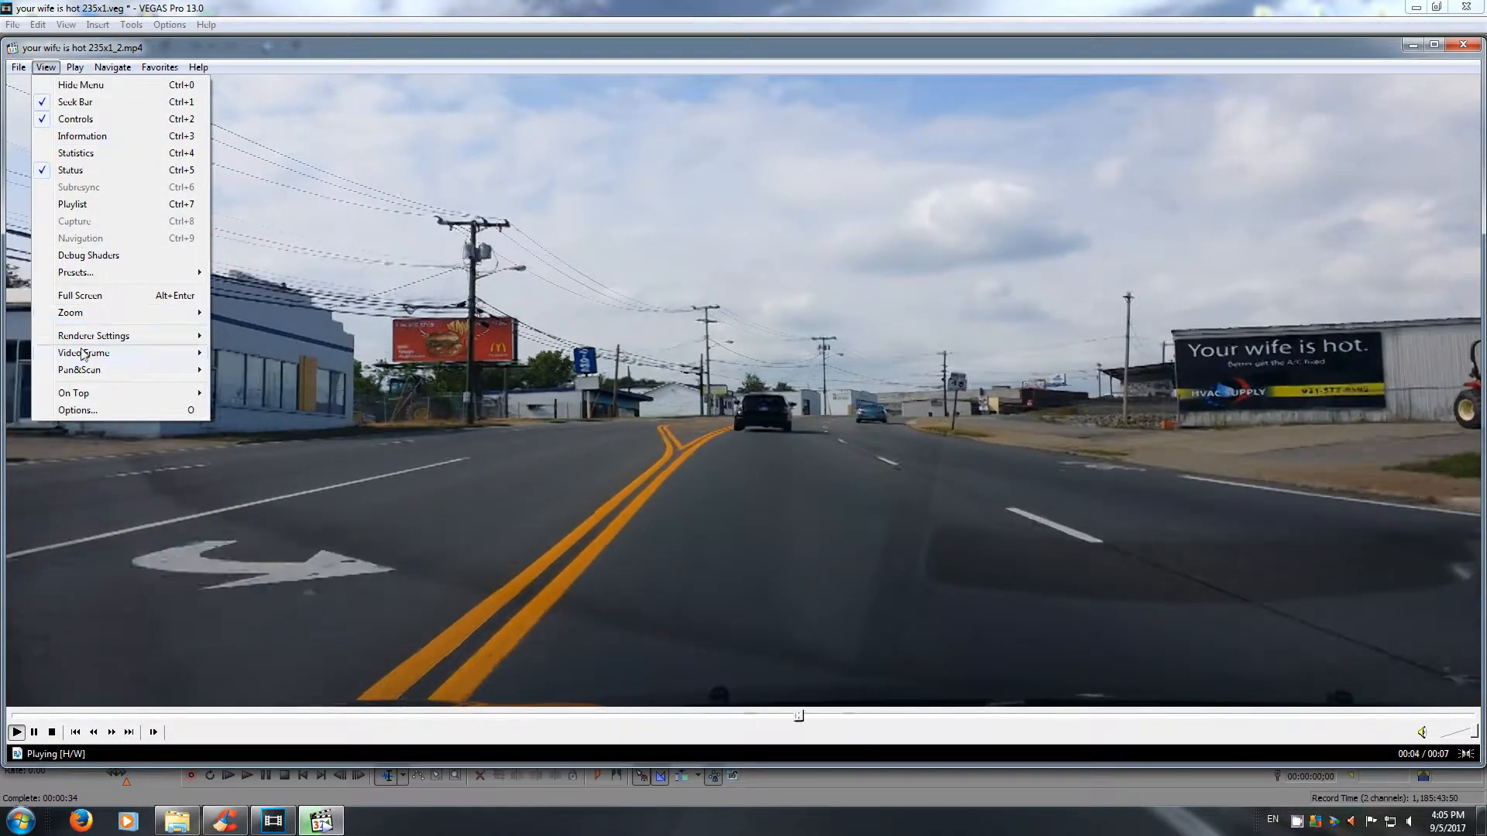
pyautogui.moveTo(82, 357)
pyautogui.moveTo(70, 312)
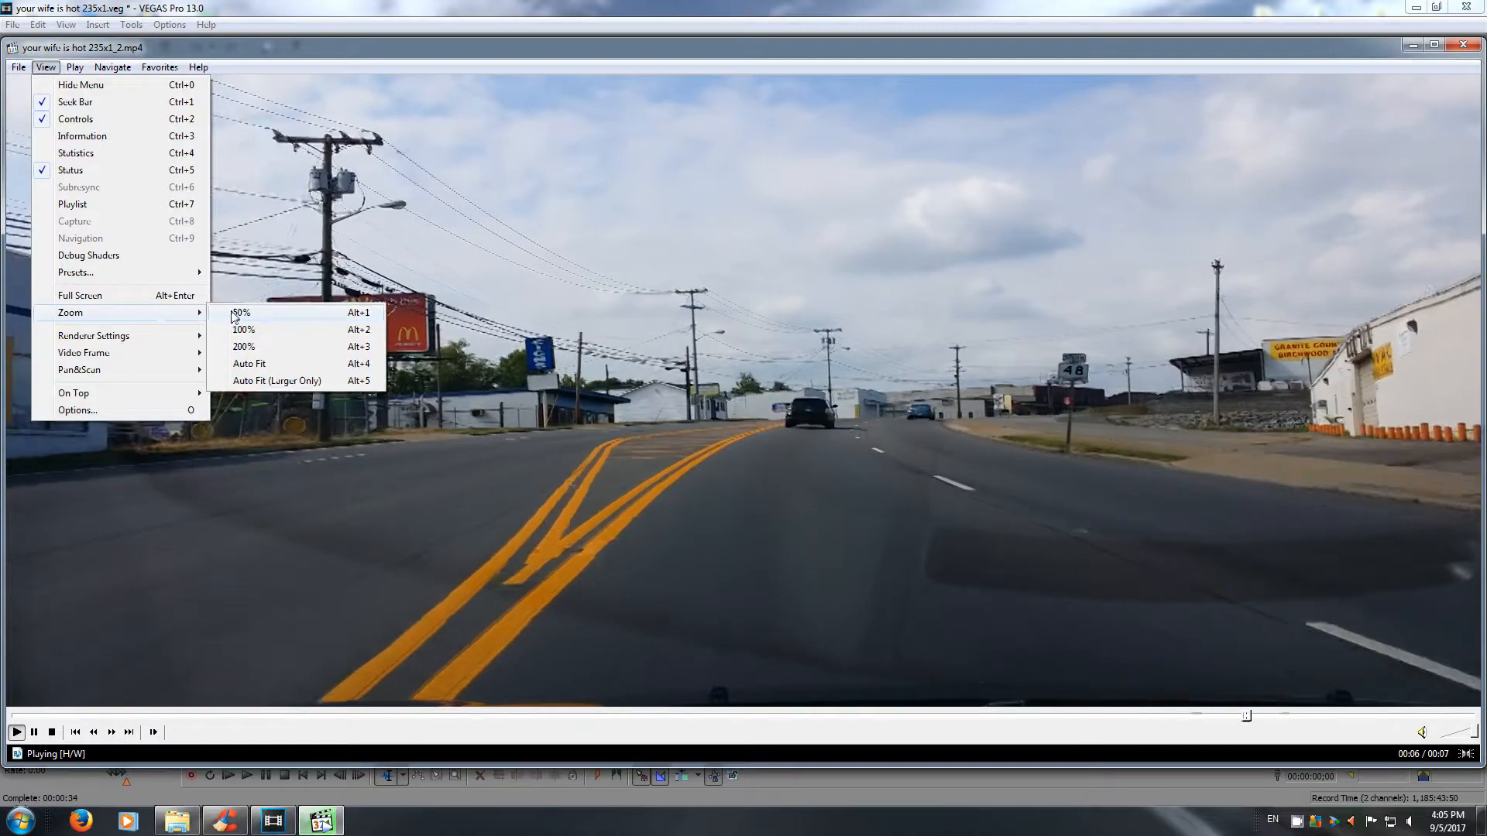
pyautogui.click(236, 313)
pyautogui.moveTo(832, 204); pyautogui.dragTo(470, 31)
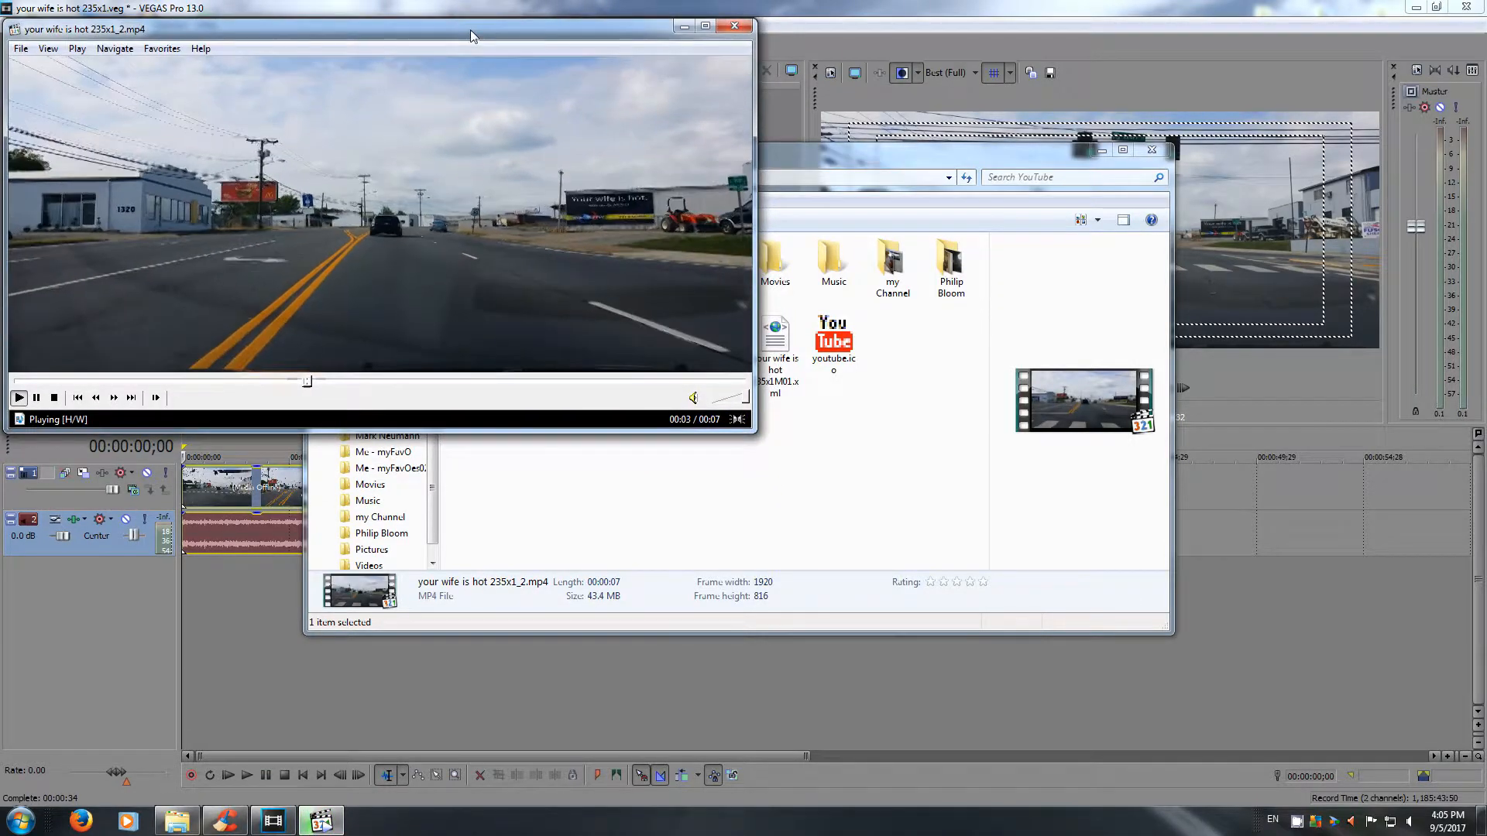
# Play your wife is hot 235x1.MP4 at 50% zoom in the screen's lower-right corner, beside the first video.
pyautogui.click(810, 161)
pyautogui.doubleClick(657, 360)
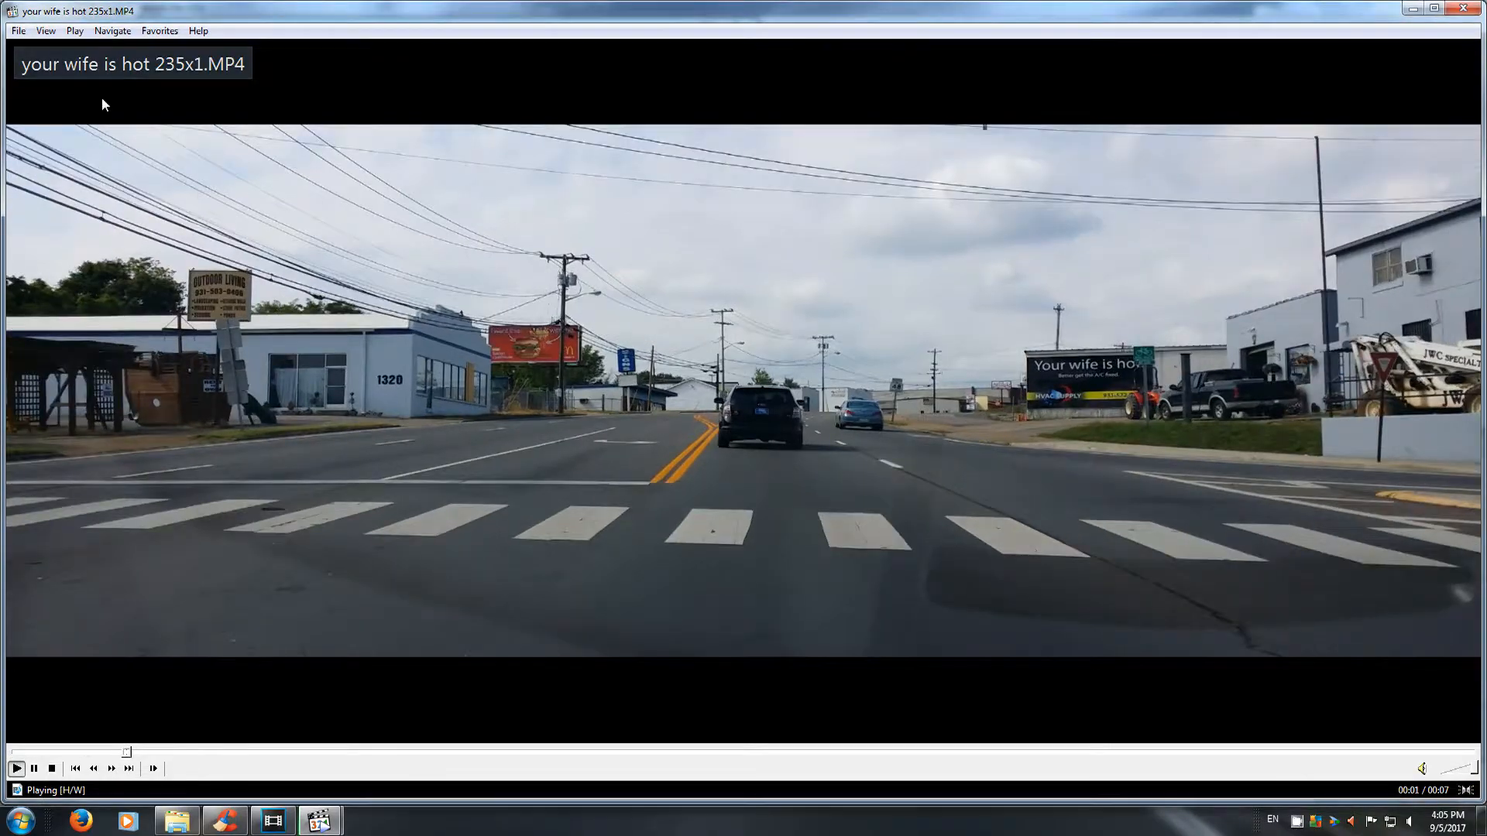
pyautogui.click(45, 31)
pyautogui.moveTo(155, 277)
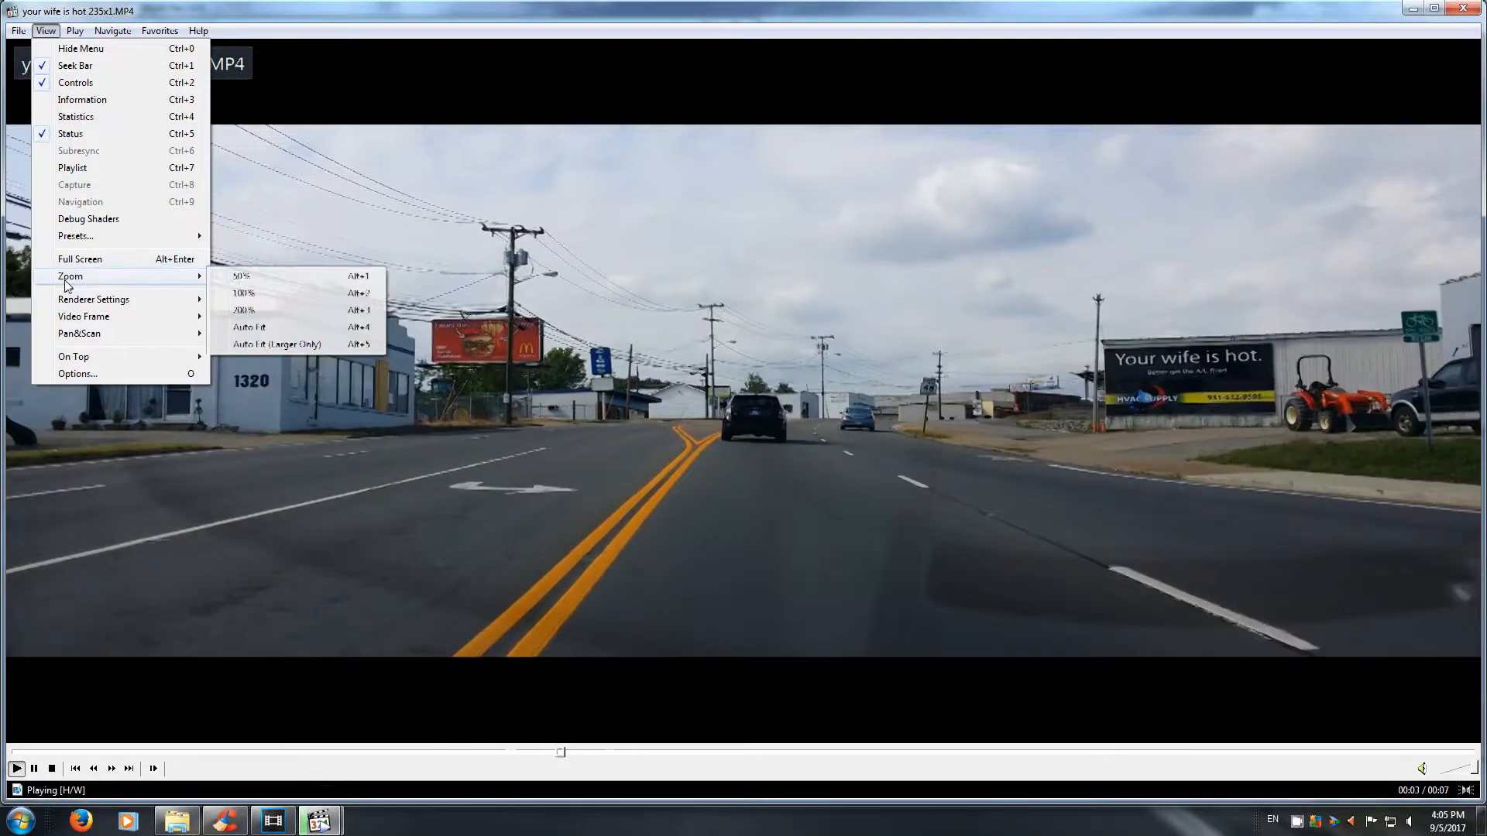
pyautogui.click(242, 276)
pyautogui.moveTo(701, 161); pyautogui.dragTo(1093, 310)
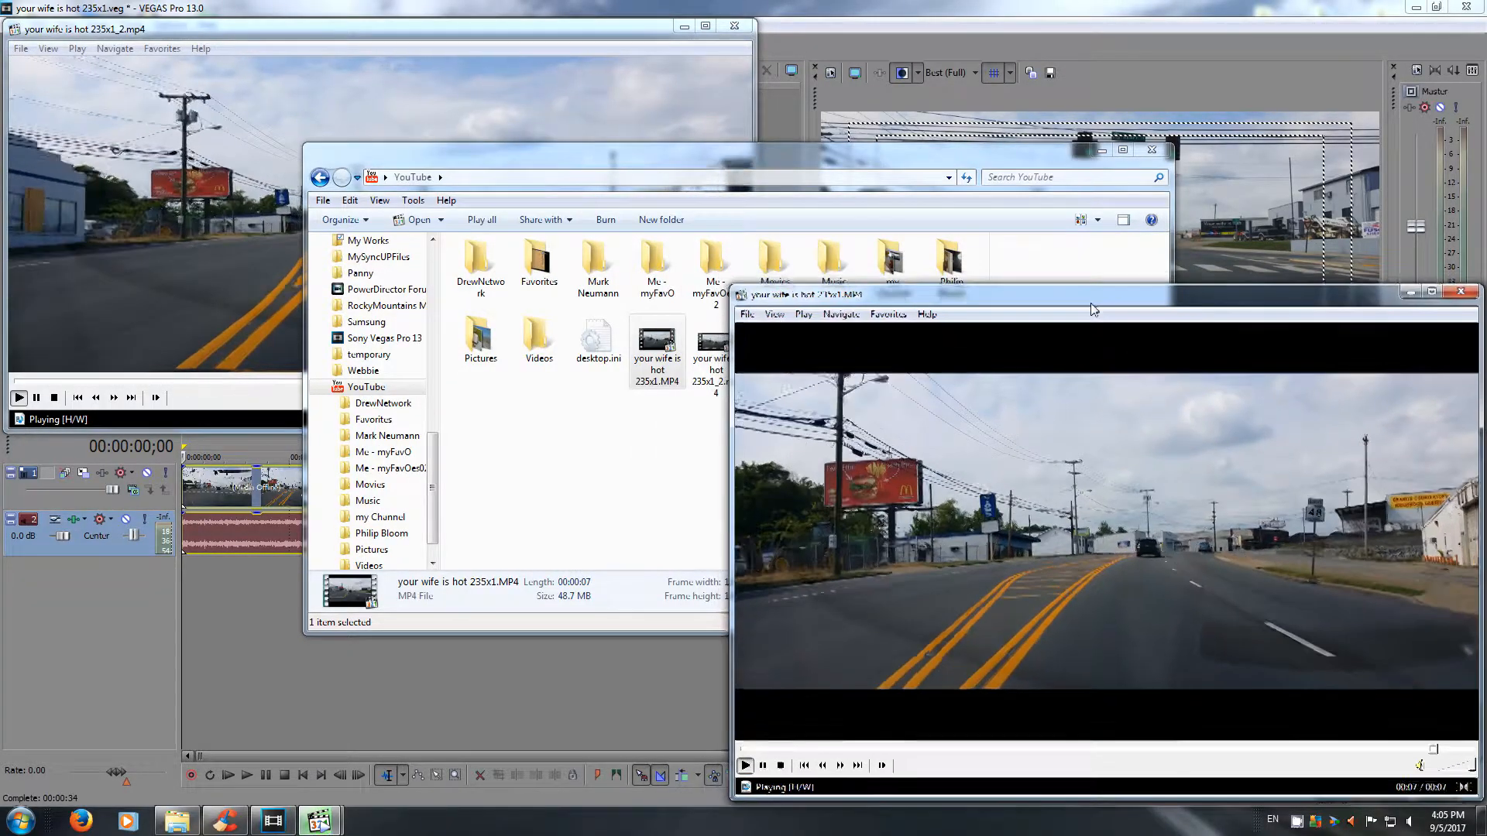
# Minimize the YouTube folder window and pause both videos at their start to compare the framing.
pyautogui.click(1083, 151)
pyautogui.click(1100, 152)
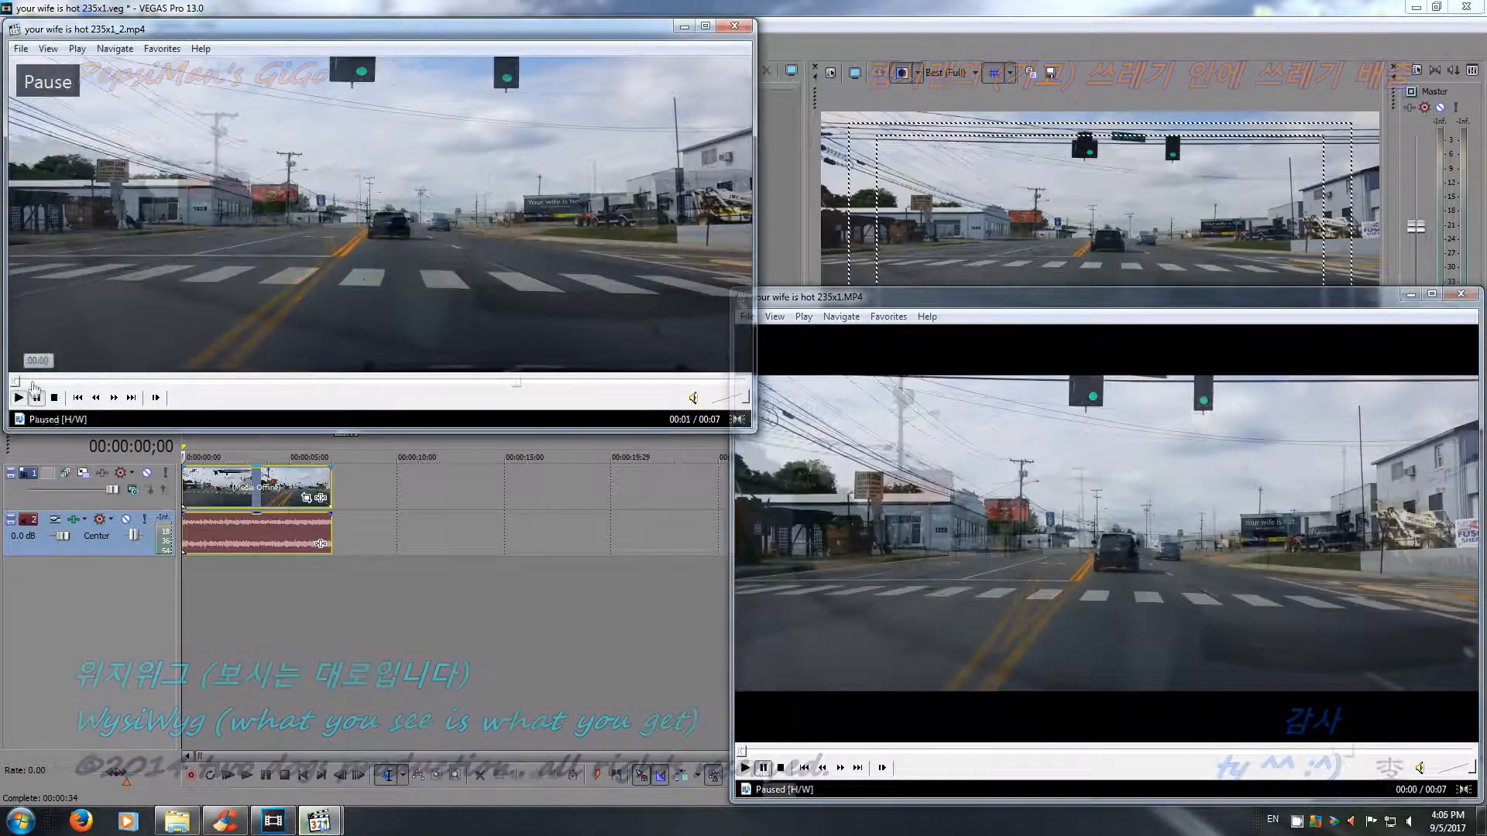
pyautogui.click(13, 381)
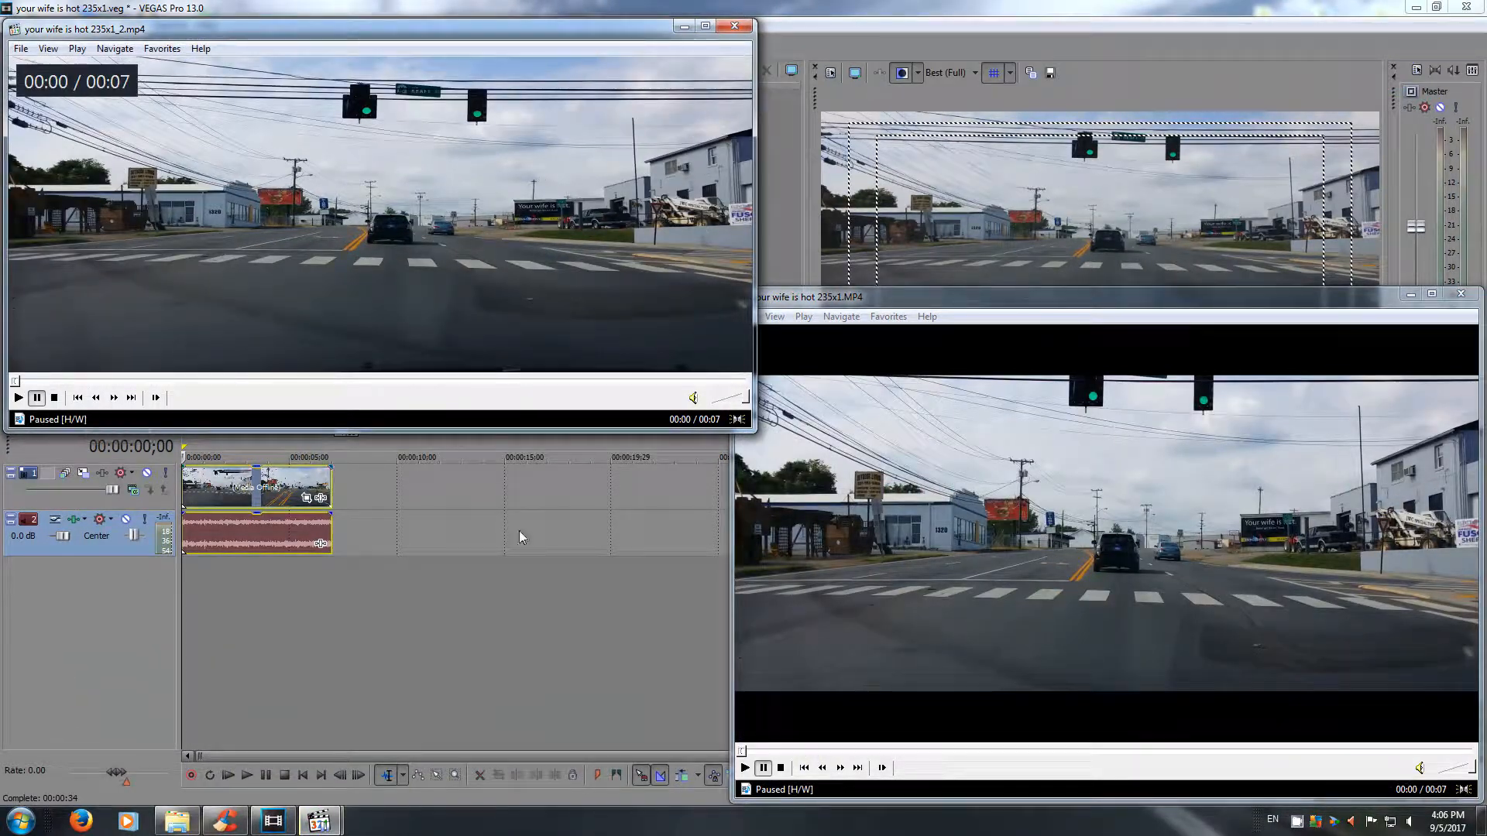